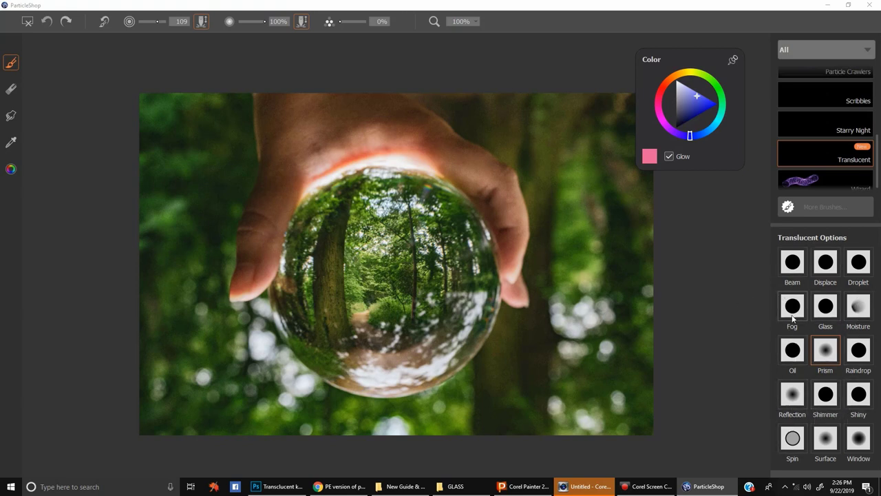
# Try the Beam brush with a large upward ray at size 105 over the background beside the fingers, and undo it.
pyautogui.click(793, 262)
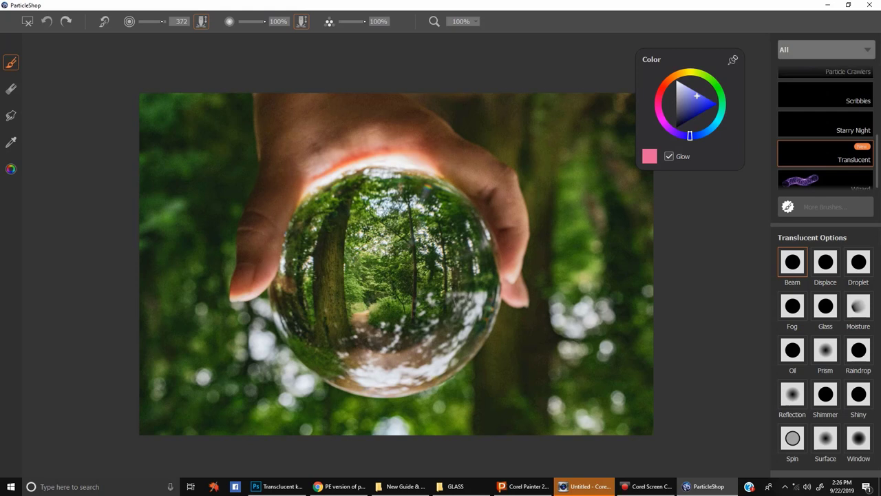
pyautogui.moveTo(467, 236); pyautogui.dragTo(489, 280)
pyautogui.moveTo(575, 392); pyautogui.dragTo(575, 391)
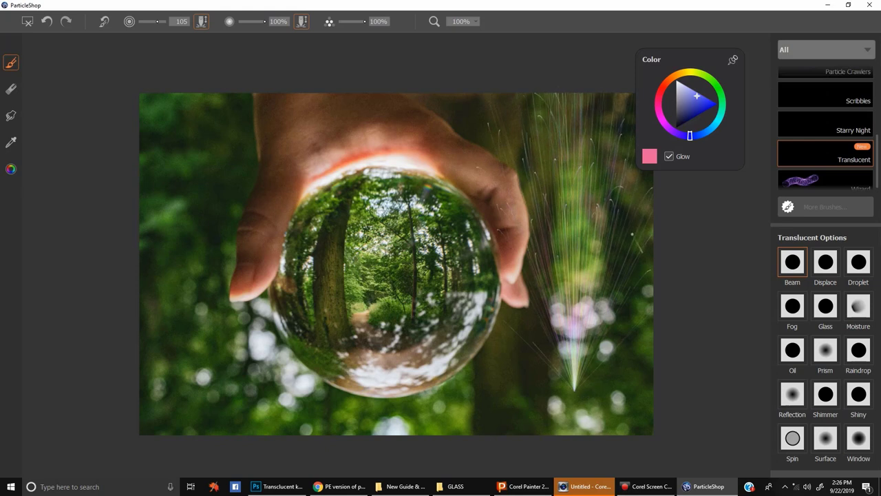
pyautogui.hotkey('ctrl', 'z')
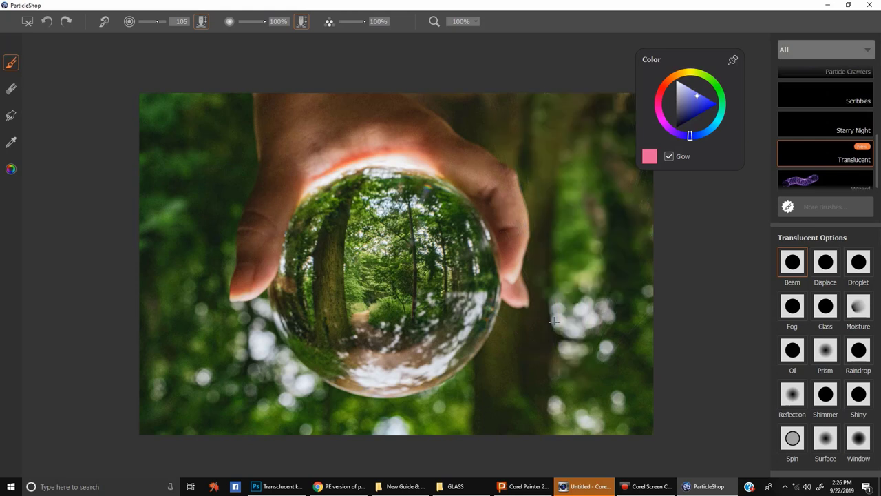
# Try several Beam dabs over the background below and beside the fingertips, including size 166, undoing each.
pyautogui.moveTo(556, 326); pyautogui.dragTo(565, 350)
pyautogui.click(571, 367)
pyautogui.hotkey('ctrl', 'z')
pyautogui.moveTo(591, 313); pyautogui.dragTo(602, 376)
pyautogui.click(602, 379)
pyautogui.hotkey('ctrl', 'z')
pyautogui.click(587, 348)
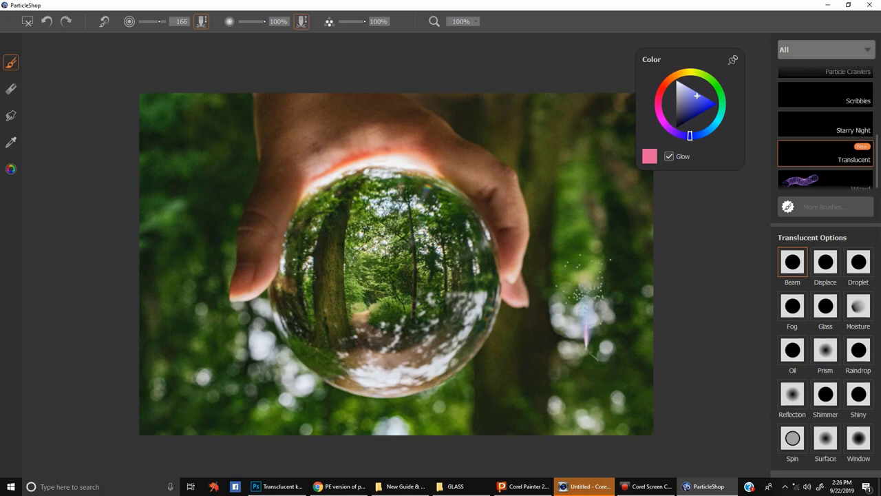
pyautogui.click(495, 356)
pyautogui.hotkey('ctrl', 'z')
pyautogui.hotkey('ctrl', 'z')
pyautogui.click(517, 375)
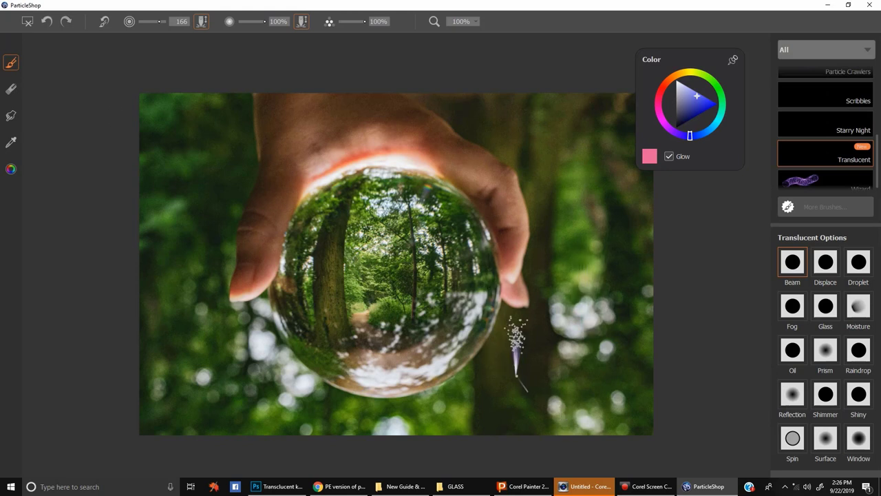
pyautogui.hotkey('ctrl', 'z')
# Try three small Beam dabs over the foliage beside the thumb, and undo them.
pyautogui.click(191, 314)
pyautogui.click(215, 352)
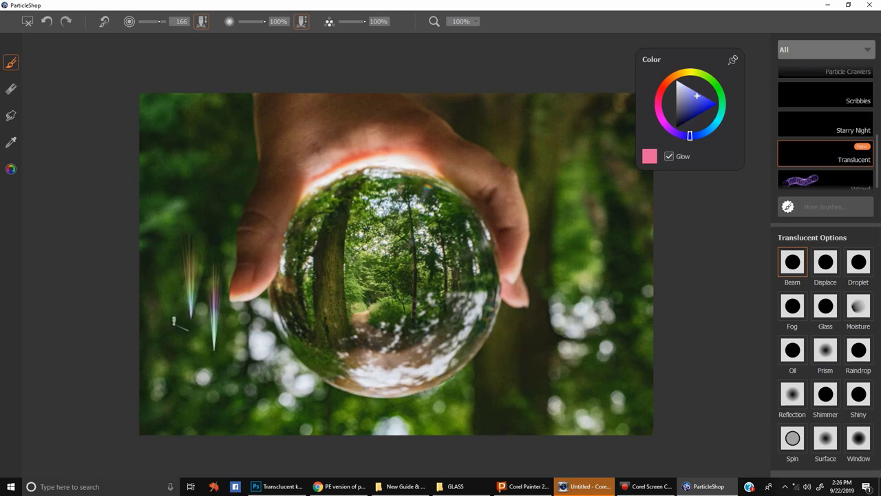
pyautogui.click(175, 325)
pyautogui.hotkey('ctrl', 'z')
pyautogui.hotkey('ctrl', 'z')
pyautogui.hotkey('ctrl', 'z')
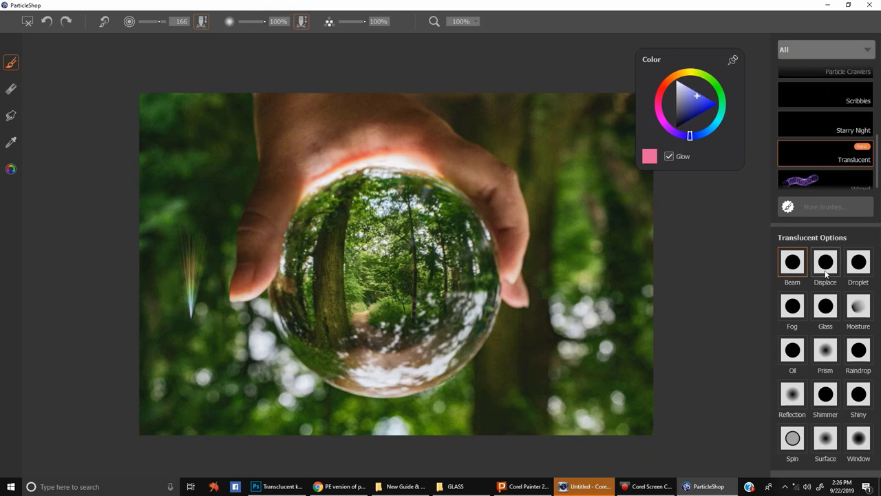
# Paint Displace brush strokes at size 87 over the fingertips, the sphere's edges, the background beside the thumb and the top of the hand.
pyautogui.click(825, 263)
pyautogui.moveTo(608, 272)
pyautogui.mouseDown()
pyautogui.moveTo(564, 206)
pyautogui.moveTo(558, 332)
pyautogui.mouseUp()
pyautogui.hotkey('ctrl', 'z')
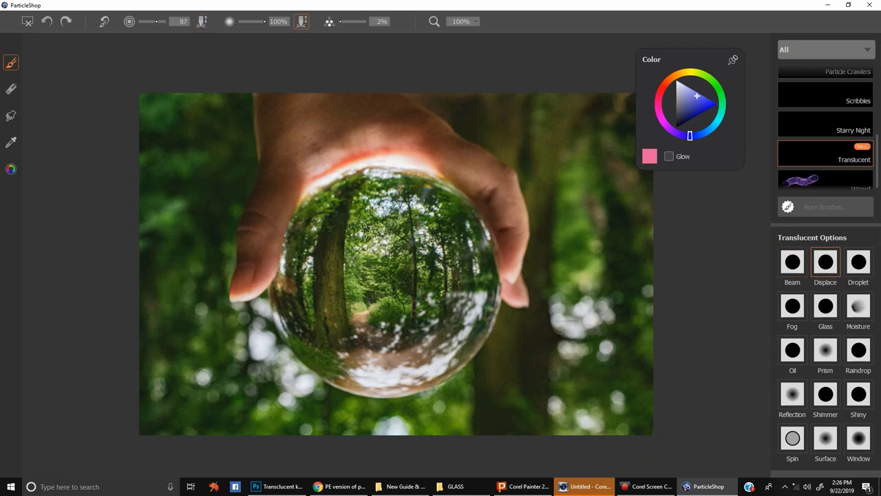
pyautogui.moveTo(623, 268); pyautogui.dragTo(488, 243)
pyautogui.hotkey('ctrl', 'z')
pyautogui.moveTo(609, 274); pyautogui.dragTo(468, 251)
pyautogui.moveTo(548, 210); pyautogui.dragTo(583, 278)
pyautogui.moveTo(458, 349); pyautogui.dragTo(387, 414)
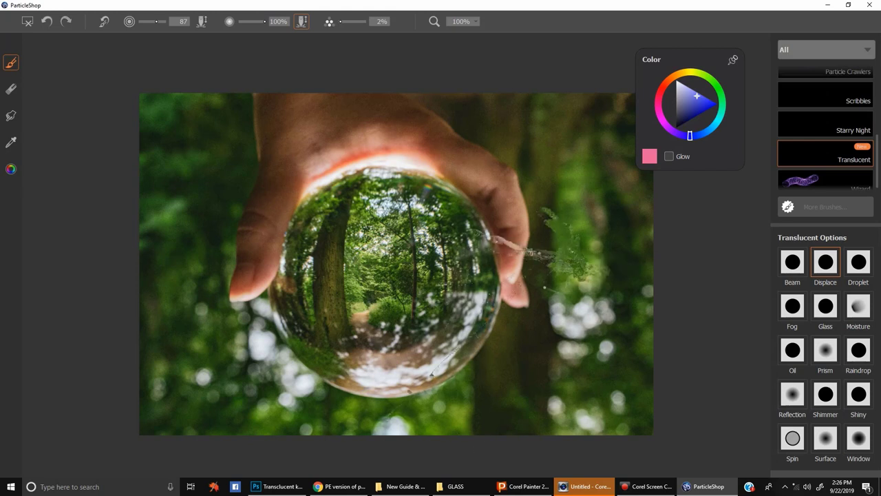
pyautogui.moveTo(527, 303); pyautogui.dragTo(399, 284)
pyautogui.moveTo(234, 330)
pyautogui.mouseDown()
pyautogui.moveTo(216, 358)
pyautogui.moveTo(324, 305)
pyautogui.mouseUp()
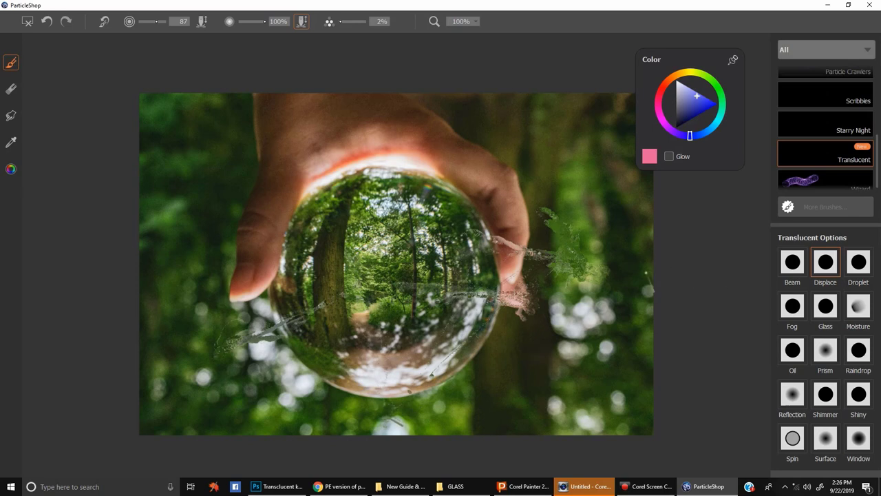
pyautogui.moveTo(566, 141)
pyautogui.mouseDown()
pyautogui.moveTo(555, 131)
pyautogui.moveTo(366, 123)
pyautogui.mouseUp()
# Erase the displaced particles from the hand and thumb side of the sphere with the hard eraser at size 24, strength 67%.
pyautogui.click(11, 88)
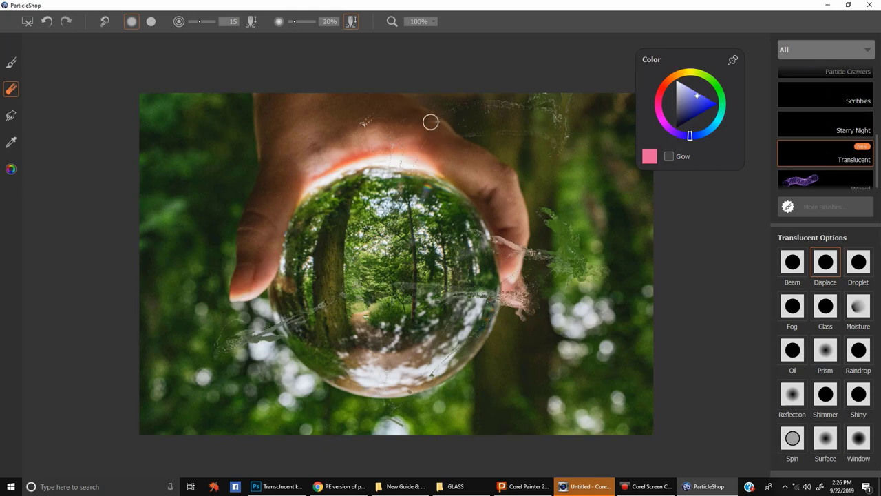
pyautogui.click(151, 21)
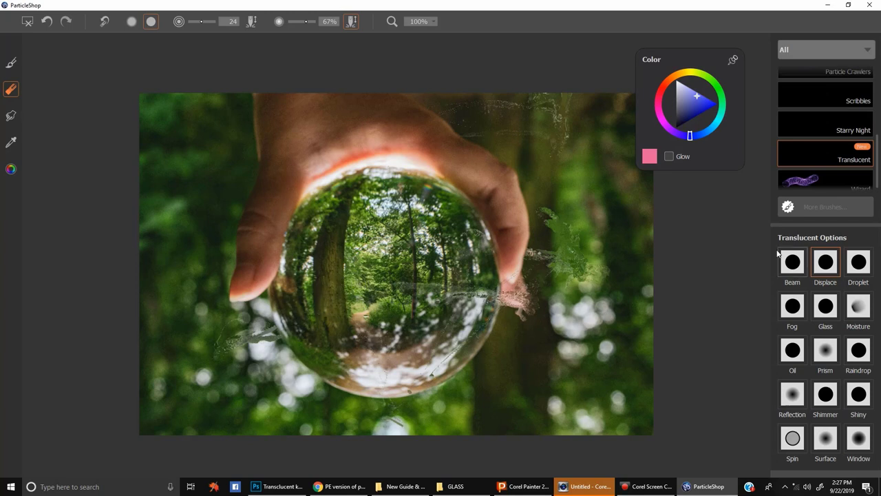
# Paint light blue Droplet brush strokes around the inner rim of the sphere at size 33.
pyautogui.click(858, 263)
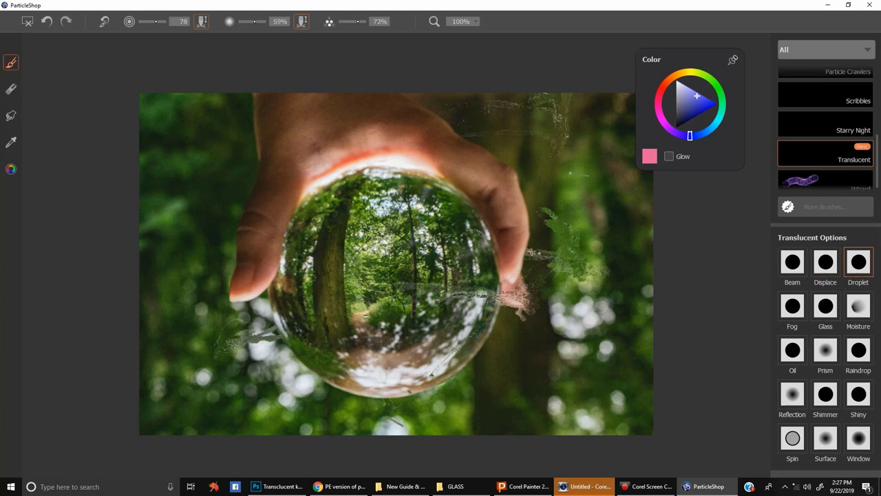
pyautogui.moveTo(696, 101); pyautogui.dragTo(701, 96)
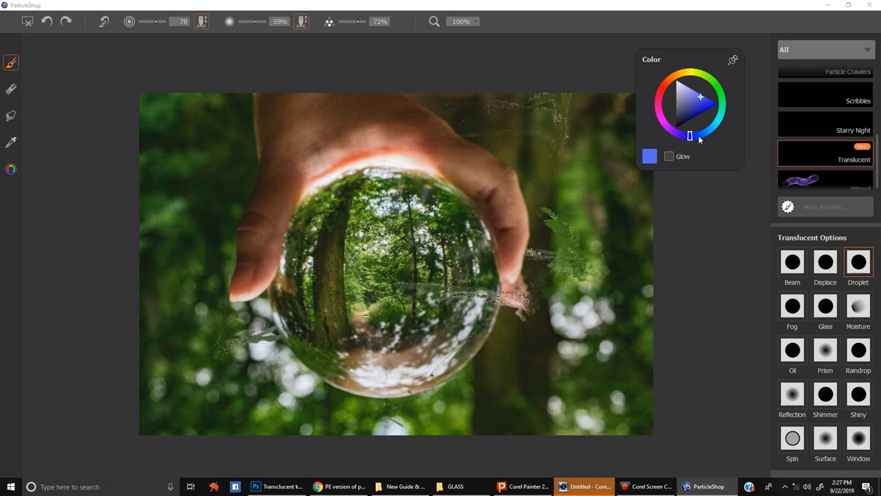
pyautogui.moveTo(699, 136); pyautogui.dragTo(703, 135)
pyautogui.press('[')
pyautogui.press('[')
pyautogui.press('[')
pyautogui.press('[')
pyautogui.press('[')
pyautogui.press('[')
pyautogui.press('[')
pyautogui.press('[')
pyautogui.press('[')
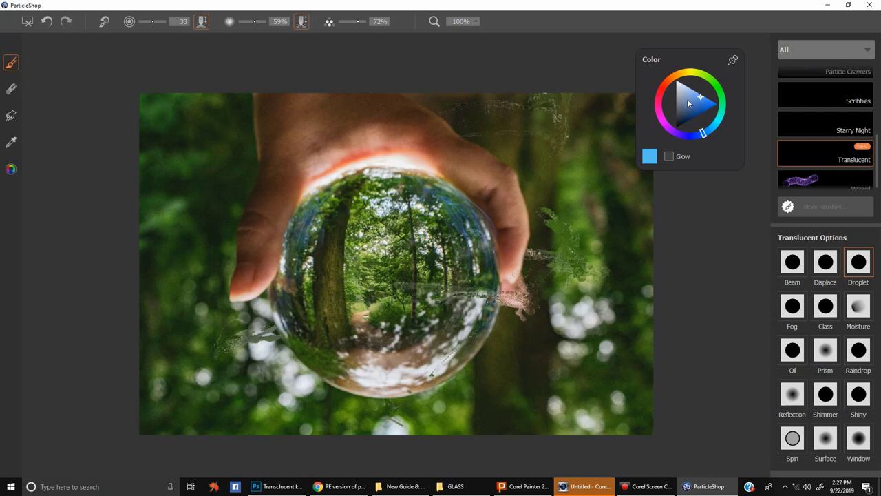
# Sample dark green from the foliage inside the sphere, and add a white size 6 Droplet highlight along its upper edge.
pyautogui.click(11, 142)
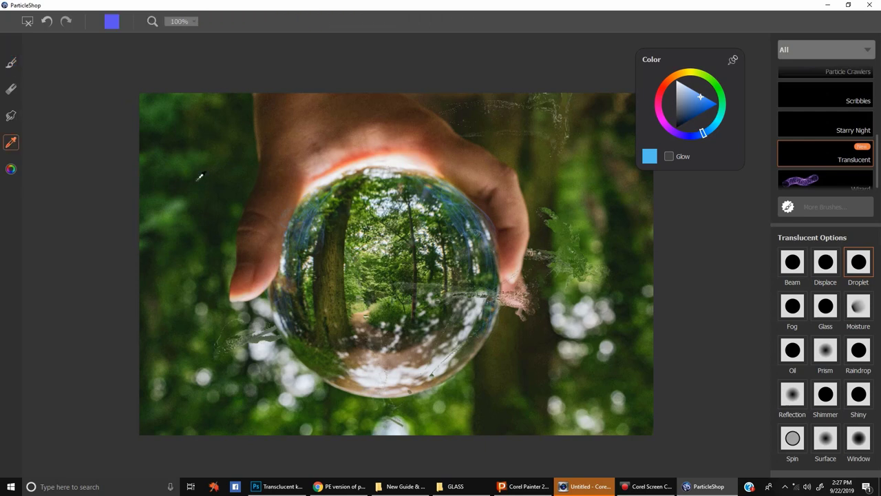
pyautogui.click(349, 205)
pyautogui.click(11, 62)
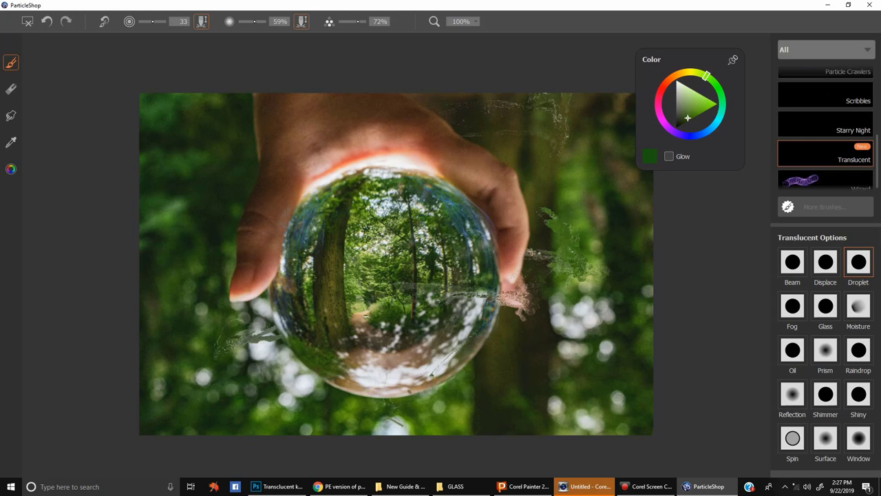
pyautogui.click(677, 80)
pyautogui.moveTo(409, 179); pyautogui.dragTo(446, 196)
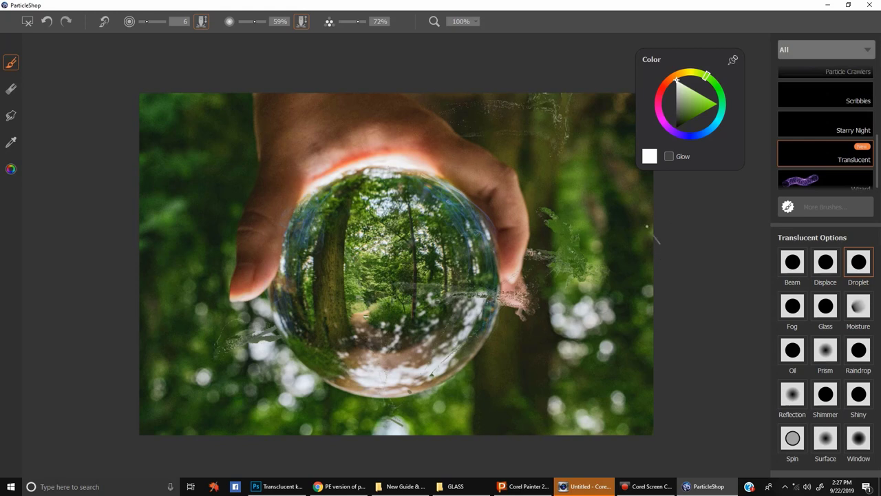
# Choose the Fog brush with a saturated blue color.
pyautogui.click(792, 306)
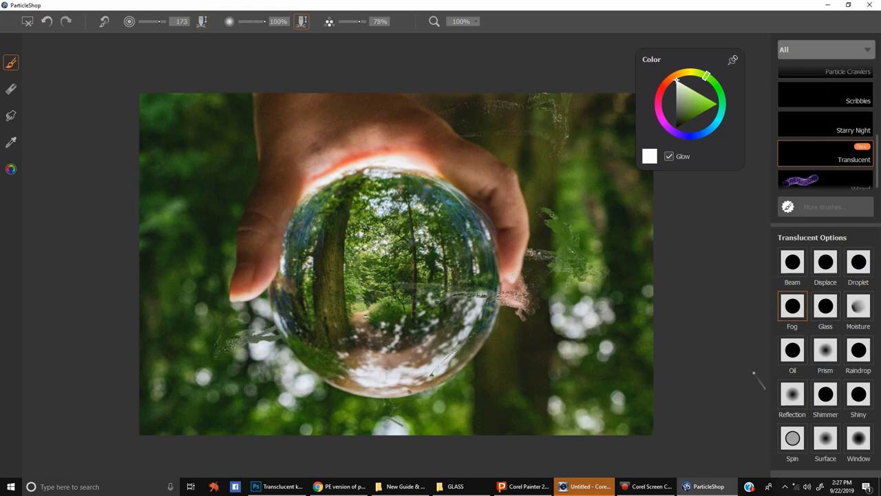
pyautogui.moveTo(686, 108); pyautogui.dragTo(705, 111)
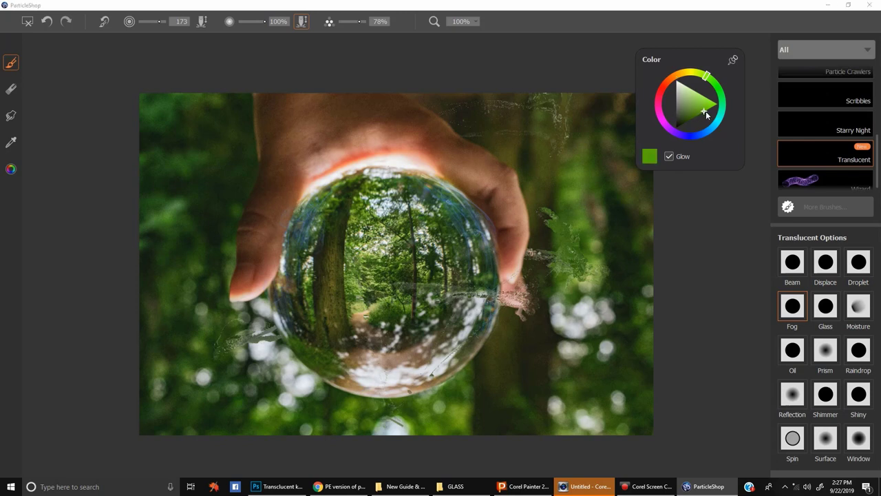
pyautogui.click(714, 133)
# Try blue Fog strokes across the fingertips and the lower part of the sphere, and undo them.
pyautogui.moveTo(441, 322); pyautogui.dragTo(480, 239)
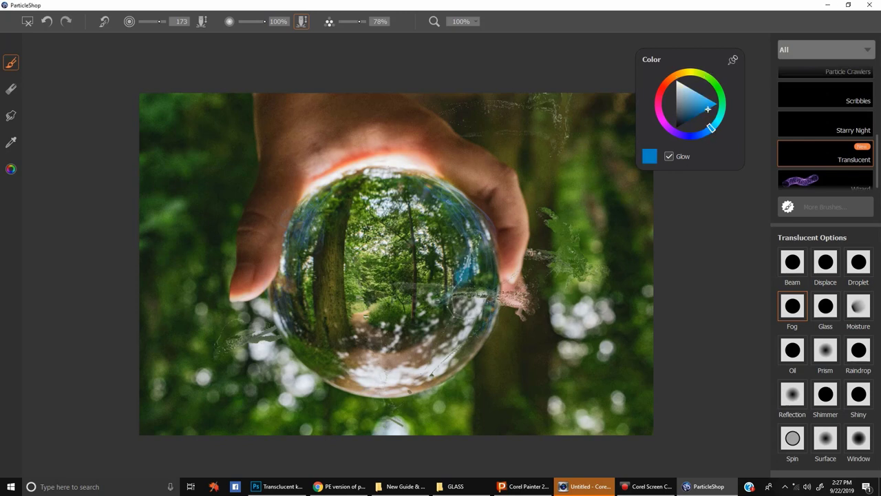
pyautogui.hotkey('ctrl', 'z')
pyautogui.moveTo(560, 316); pyautogui.dragTo(402, 286)
pyautogui.hotkey('ctrl', 'z')
pyautogui.moveTo(452, 312); pyautogui.dragTo(305, 381)
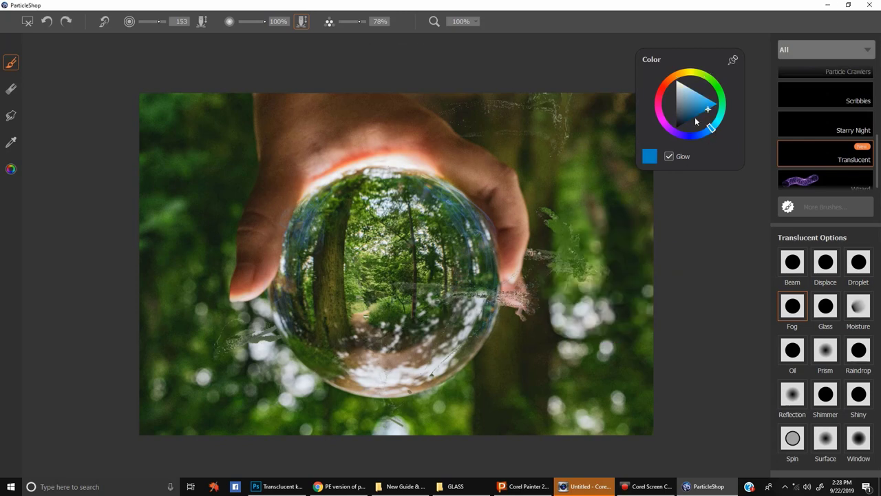
# Paint light blue Fog wisps at size 153 inward from both side edges of the photo toward the sphere.
pyautogui.moveTo(708, 109); pyautogui.dragTo(699, 92)
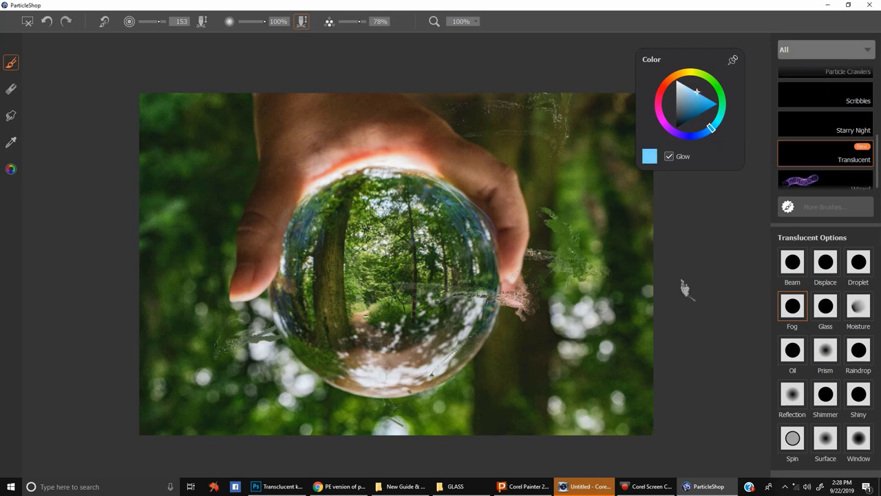
pyautogui.moveTo(685, 246)
pyautogui.mouseDown()
pyautogui.moveTo(448, 270)
pyautogui.moveTo(226, 368)
pyautogui.moveTo(65, 419)
pyautogui.mouseUp()
pyautogui.moveTo(681, 276)
pyautogui.mouseDown()
pyautogui.moveTo(534, 291)
pyautogui.moveTo(429, 369)
pyautogui.moveTo(255, 423)
pyautogui.mouseUp()
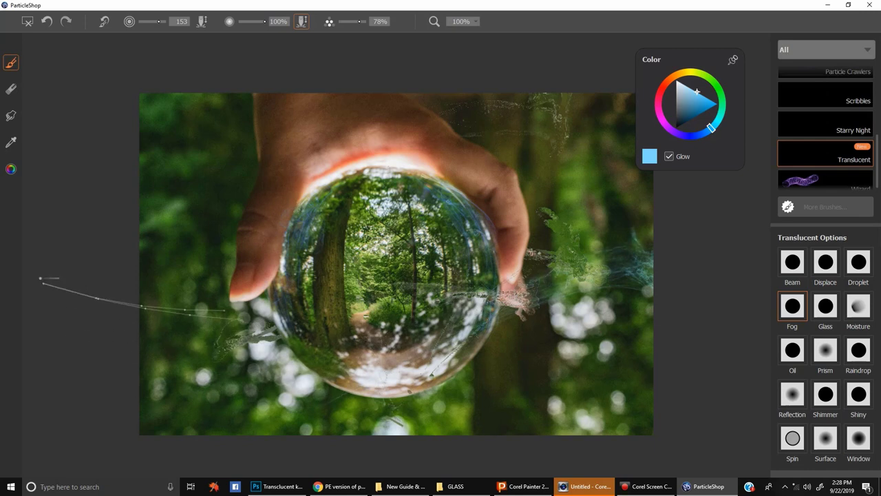
pyautogui.moveTo(104, 272)
pyautogui.mouseDown()
pyautogui.moveTo(227, 276)
pyautogui.moveTo(530, 362)
pyautogui.mouseUp()
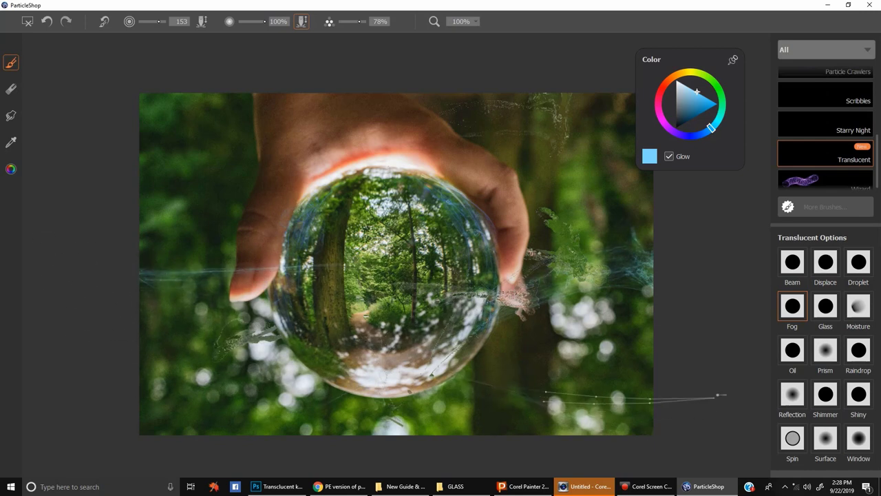
pyautogui.hotkey('ctrl', 'z')
pyautogui.moveTo(118, 310); pyautogui.dragTo(303, 292)
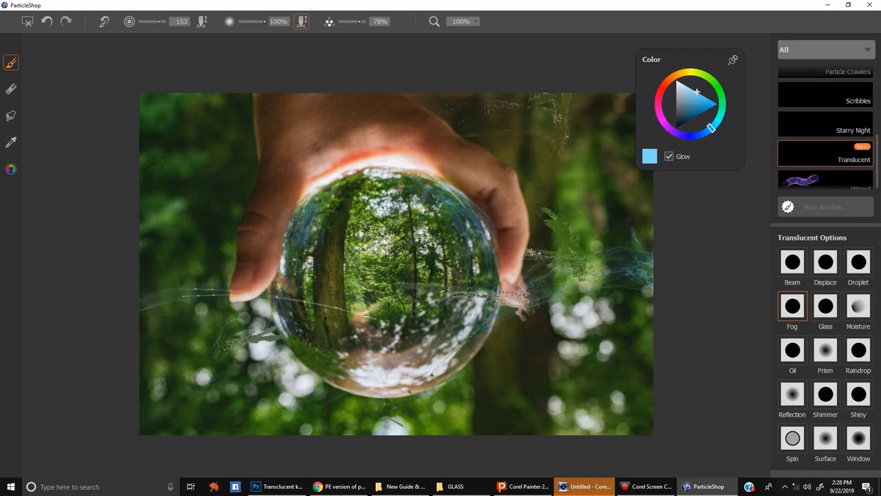
pyautogui.moveTo(138, 335); pyautogui.dragTo(275, 317)
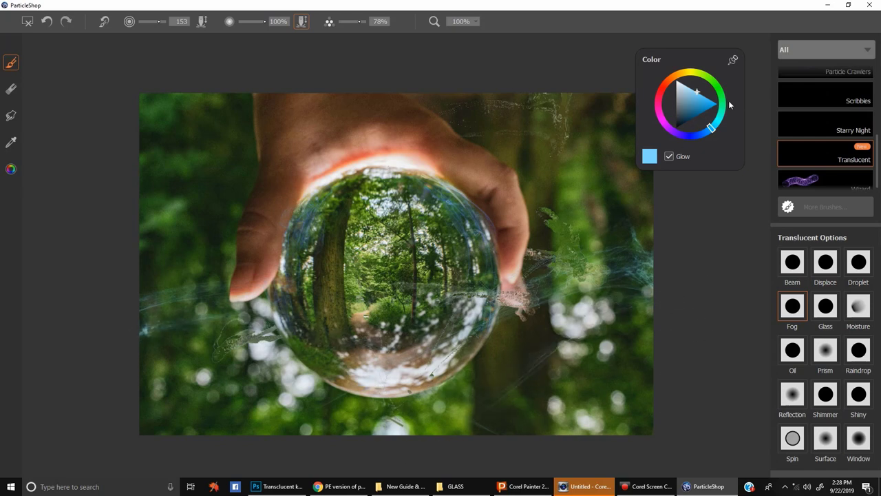
# Change the Fog color to pink and paint wisps on both sides of the sphere and across its lower half.
pyautogui.click(661, 110)
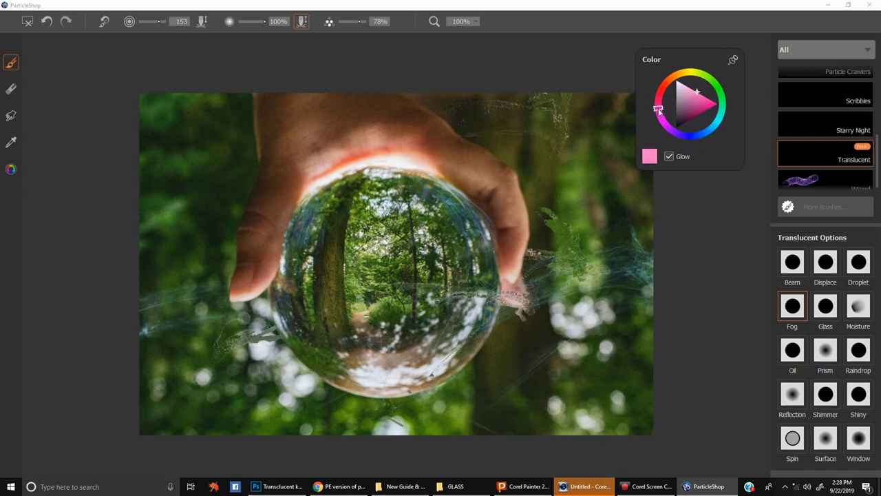
pyautogui.moveTo(668, 264)
pyautogui.mouseDown()
pyautogui.moveTo(678, 238)
pyautogui.moveTo(540, 286)
pyautogui.mouseUp()
pyautogui.moveTo(140, 284)
pyautogui.mouseDown()
pyautogui.moveTo(210, 305)
pyautogui.moveTo(396, 413)
pyautogui.mouseUp()
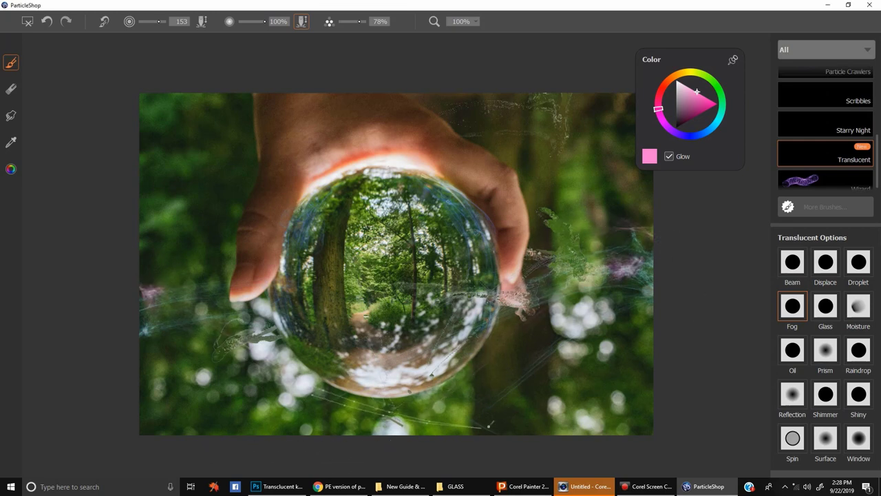
pyautogui.moveTo(495, 337)
pyautogui.mouseDown()
pyautogui.moveTo(461, 349)
pyautogui.moveTo(334, 340)
pyautogui.moveTo(317, 282)
pyautogui.mouseUp()
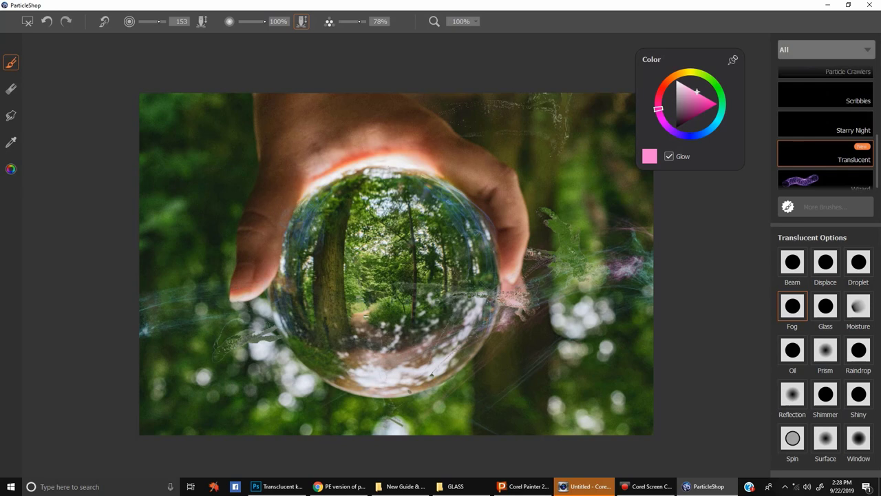
pyautogui.moveTo(546, 238); pyautogui.dragTo(392, 327)
pyautogui.moveTo(153, 281)
pyautogui.mouseDown()
pyautogui.moveTo(241, 284)
pyautogui.moveTo(383, 349)
pyautogui.mouseUp()
pyautogui.moveTo(175, 428); pyautogui.dragTo(361, 395)
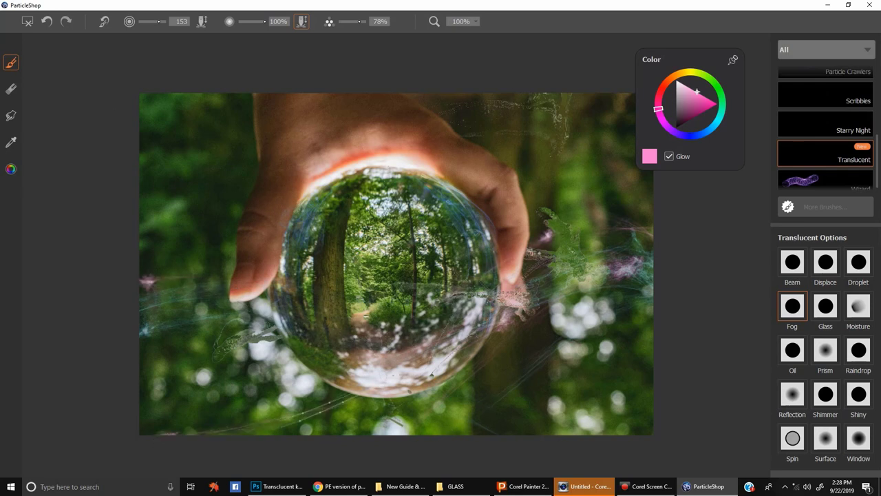
# Paint more pink Fog wisps across the bottom of the photo from both side edges.
pyautogui.moveTo(641, 385)
pyautogui.mouseDown()
pyautogui.moveTo(580, 371)
pyautogui.moveTo(501, 463)
pyautogui.moveTo(356, 435)
pyautogui.mouseUp()
pyautogui.moveTo(659, 404)
pyautogui.mouseDown()
pyautogui.moveTo(548, 391)
pyautogui.moveTo(450, 454)
pyautogui.moveTo(329, 454)
pyautogui.moveTo(663, 412)
pyautogui.moveTo(478, 445)
pyautogui.moveTo(295, 452)
pyautogui.mouseUp()
pyautogui.moveTo(128, 397)
pyautogui.mouseDown()
pyautogui.moveTo(341, 466)
pyautogui.moveTo(438, 413)
pyautogui.mouseUp()
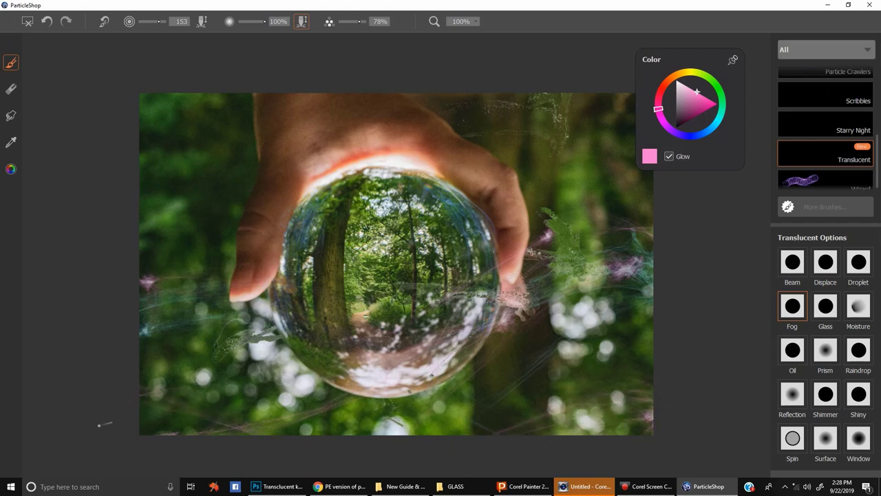
pyautogui.moveTo(103, 425)
pyautogui.mouseDown()
pyautogui.moveTo(349, 451)
pyautogui.moveTo(417, 401)
pyautogui.mouseUp()
pyautogui.moveTo(647, 369); pyautogui.dragTo(471, 447)
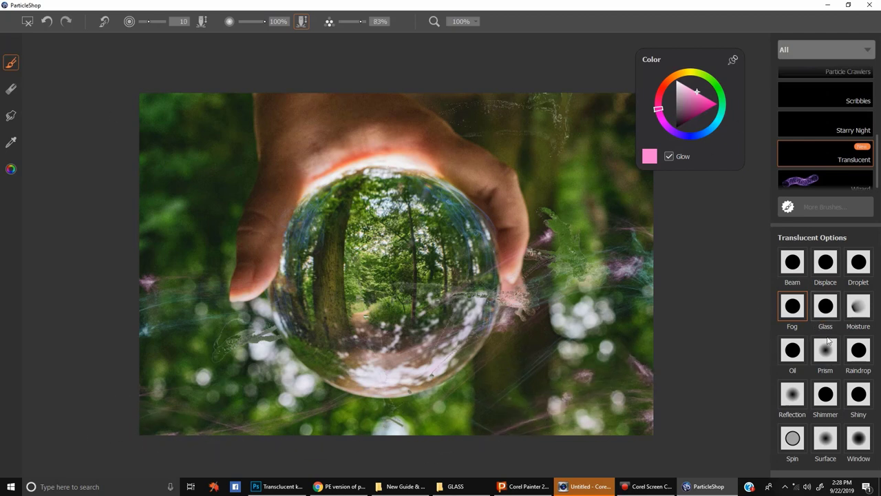
# Paint crack lines inside the sphere with the Glass brush at size 10.
pyautogui.click(825, 306)
pyautogui.moveTo(386, 269)
pyautogui.mouseDown()
pyautogui.moveTo(387, 289)
pyautogui.moveTo(406, 277)
pyautogui.moveTo(425, 227)
pyautogui.mouseUp()
pyautogui.moveTo(302, 292)
pyautogui.mouseDown()
pyautogui.moveTo(299, 317)
pyautogui.moveTo(315, 302)
pyautogui.moveTo(335, 304)
pyautogui.moveTo(325, 326)
pyautogui.mouseUp()
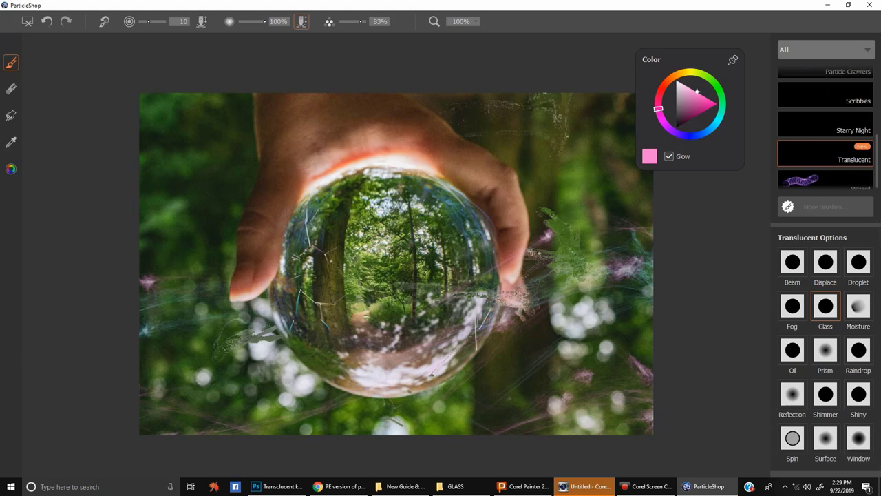
# Try the Moisture brush in magenta at size 82 on the foliage beside the hand and undo the stroke.
pyautogui.click(859, 306)
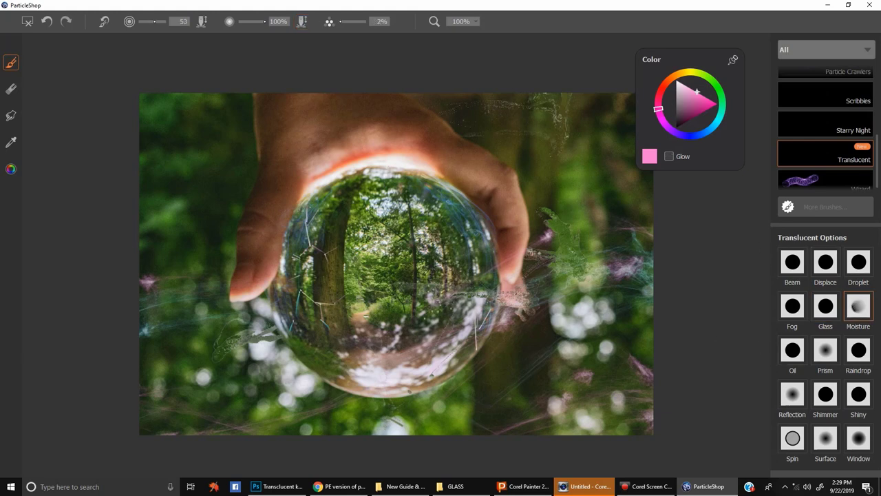
pyautogui.click(687, 87)
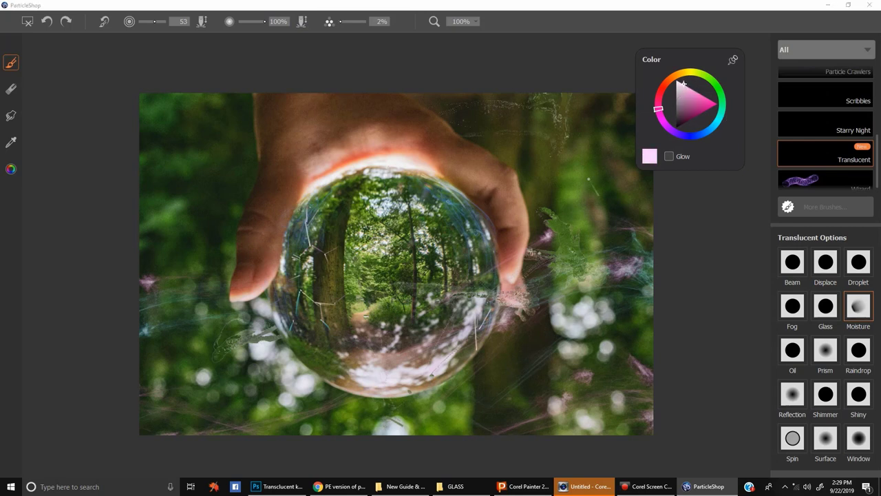
pyautogui.moveTo(446, 221); pyautogui.dragTo(485, 222)
pyautogui.moveTo(681, 109); pyautogui.dragTo(718, 103)
pyautogui.moveTo(559, 175)
pyautogui.mouseDown()
pyautogui.moveTo(553, 187)
pyautogui.moveTo(581, 175)
pyautogui.moveTo(600, 197)
pyautogui.mouseUp()
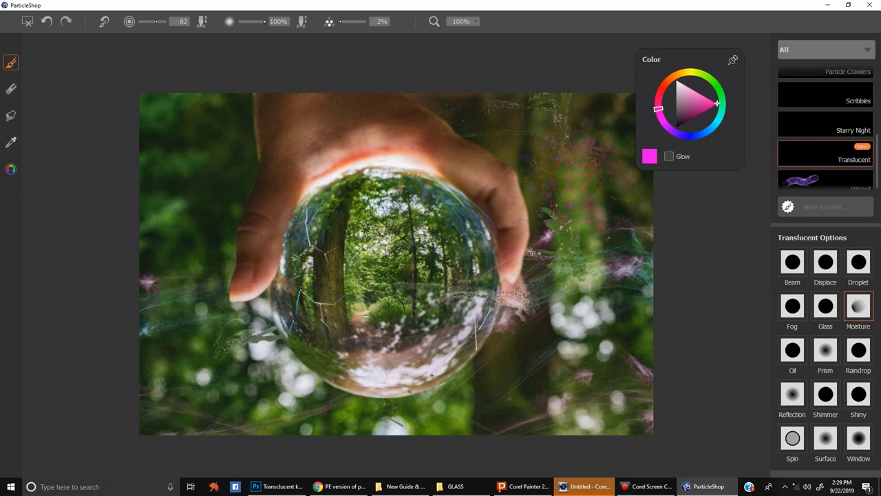
pyautogui.hotkey('ctrl', 'z')
# Paint light pink Moisture texture at size 32 along the right edge of the sphere.
pyautogui.click(676, 123)
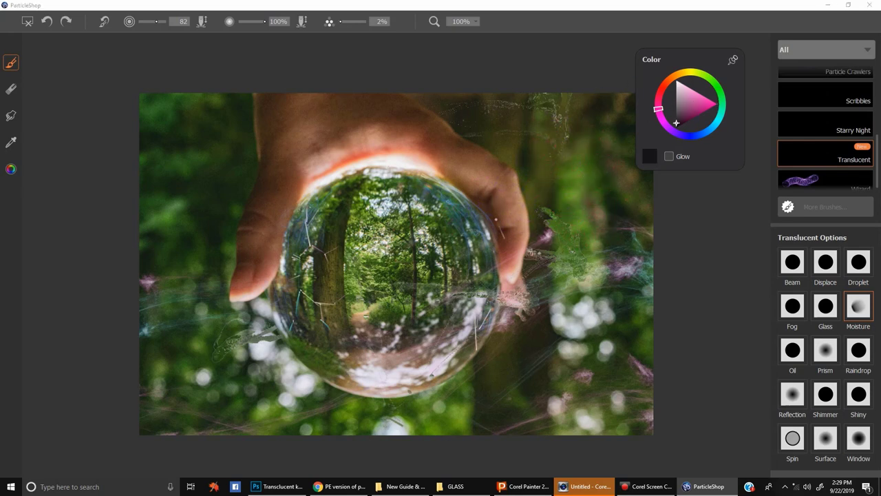
pyautogui.click(676, 82)
pyautogui.click(689, 86)
pyautogui.moveTo(474, 245); pyautogui.dragTo(488, 251)
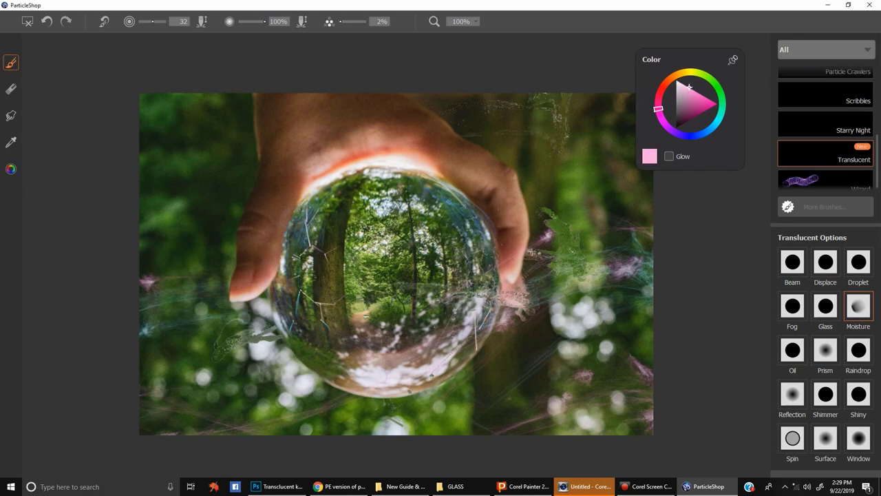
pyautogui.moveTo(458, 295); pyautogui.dragTo(449, 321)
pyautogui.press(']')
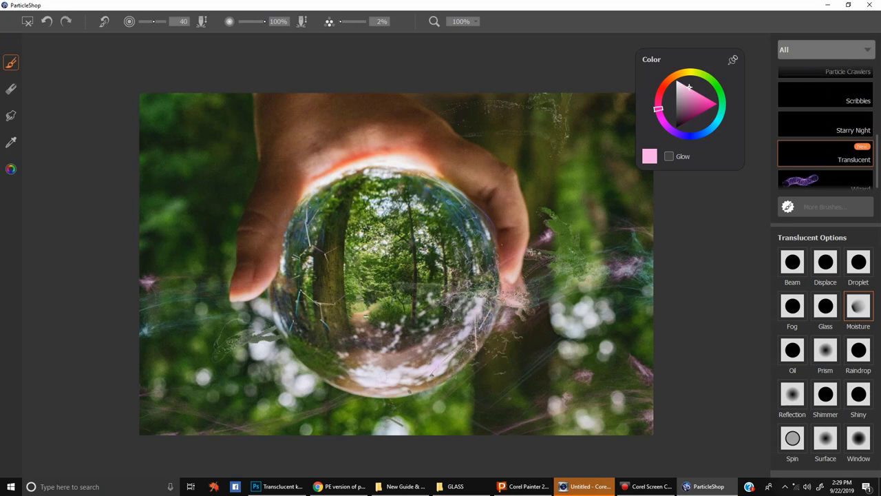
# Paint Moisture texture down the left side of the sphere and lighten the brush color to near white.
pyautogui.moveTo(303, 303)
pyautogui.mouseDown()
pyautogui.moveTo(309, 337)
pyautogui.moveTo(289, 304)
pyautogui.moveTo(322, 285)
pyautogui.mouseUp()
pyautogui.moveTo(288, 255); pyautogui.dragTo(313, 299)
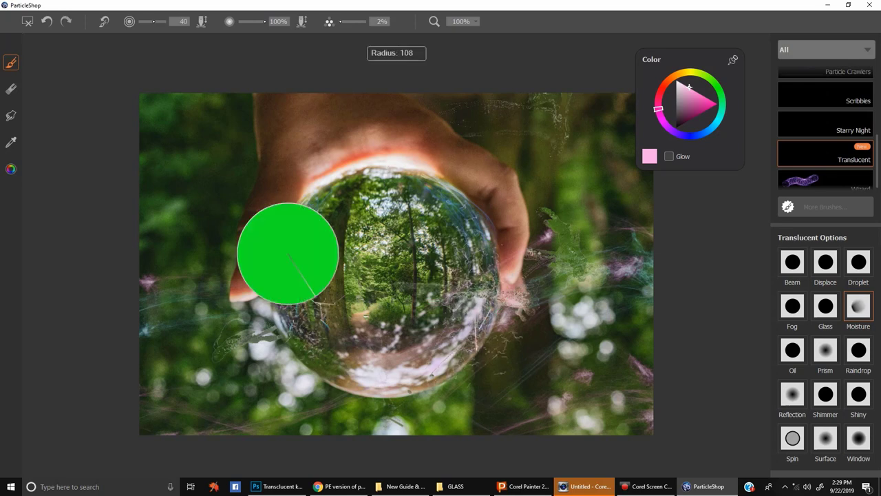
pyautogui.moveTo(318, 258); pyautogui.dragTo(326, 299)
pyautogui.moveTo(326, 336); pyautogui.dragTo(326, 352)
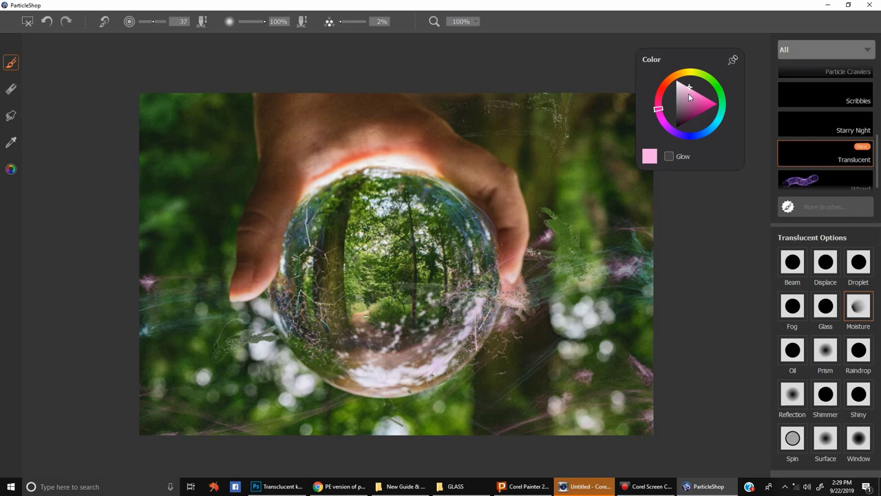
pyautogui.moveTo(689, 96); pyautogui.dragTo(679, 82)
pyautogui.press(']')
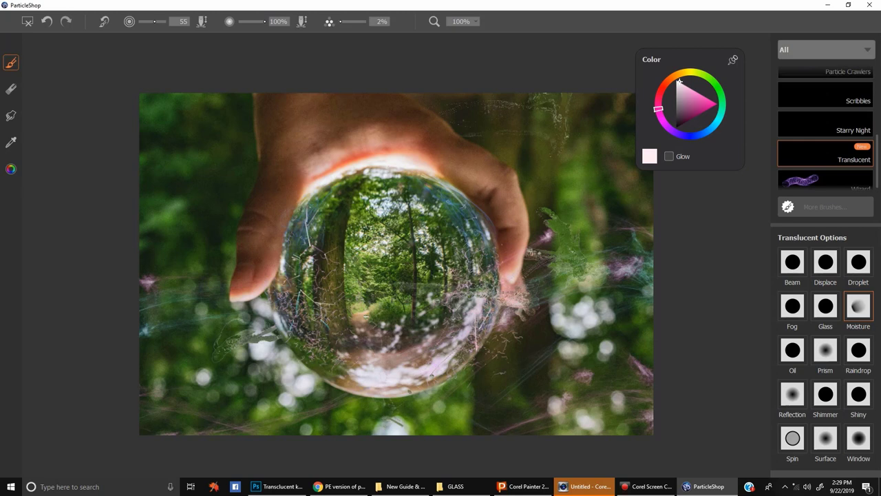
pyautogui.press('[')
pyautogui.press(']')
# Choose the Oil brush and revert the photo to its last saved version.
pyautogui.click(793, 350)
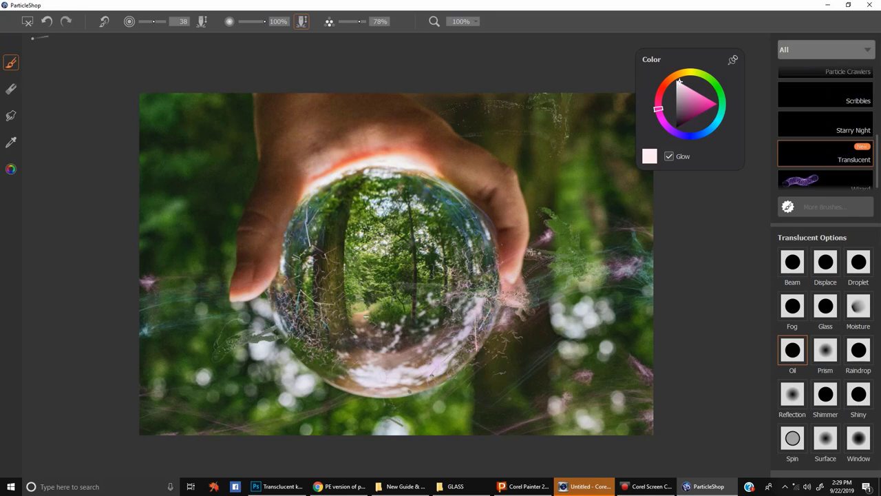
pyautogui.click(30, 26)
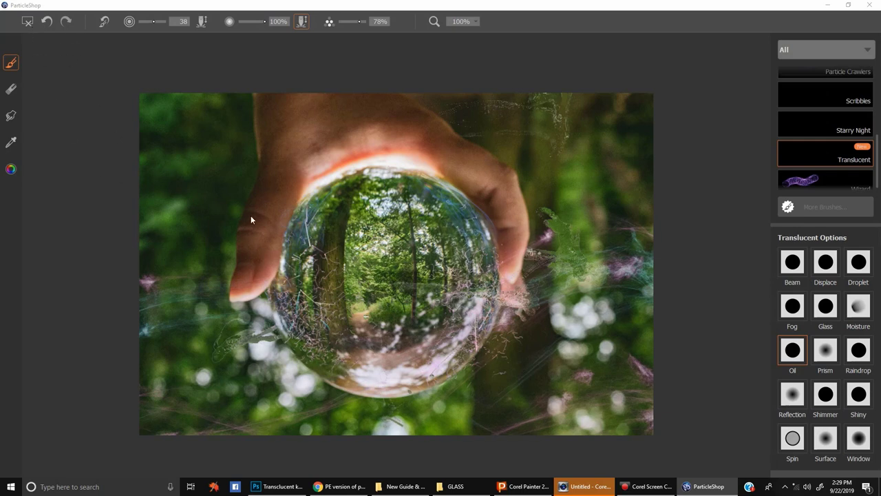
pyautogui.click(463, 263)
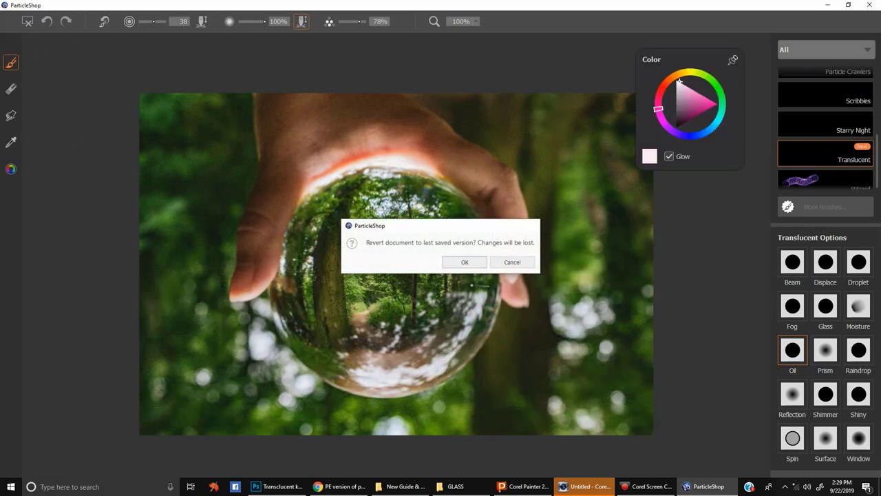
# Set the Oil brush to a saturated pink at size 1 and paint across the sphere and the fingertip on its right.
pyautogui.click(694, 90)
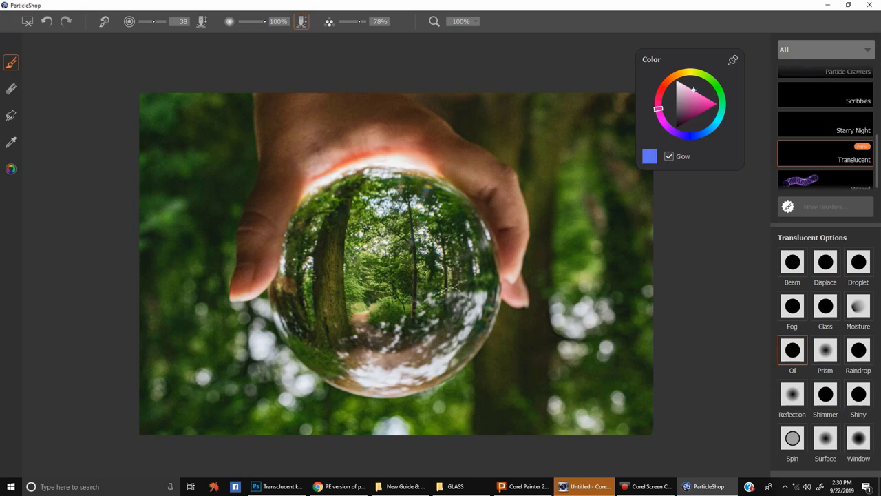
pyautogui.moveTo(713, 108); pyautogui.dragTo(707, 96)
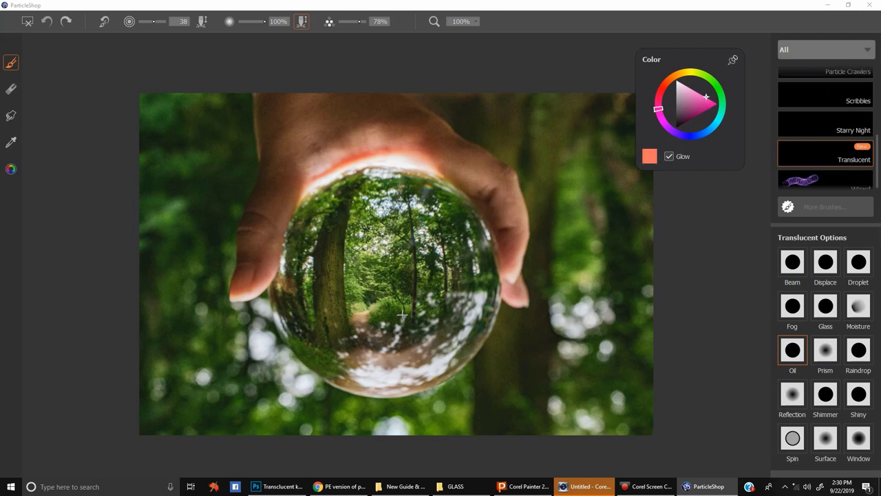
pyautogui.press('[')
pyautogui.moveTo(702, 109); pyautogui.dragTo(708, 104)
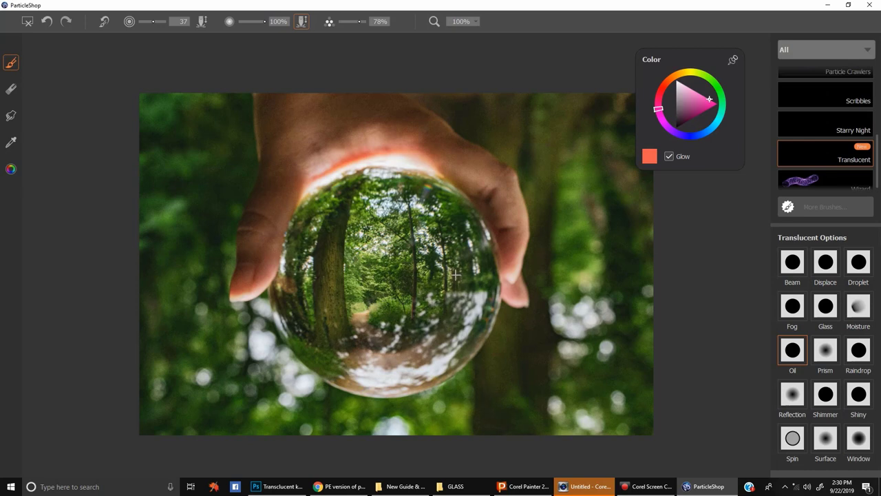
pyautogui.moveTo(456, 276)
pyautogui.mouseDown()
pyautogui.moveTo(490, 274)
pyautogui.moveTo(435, 264)
pyautogui.moveTo(413, 276)
pyautogui.mouseUp()
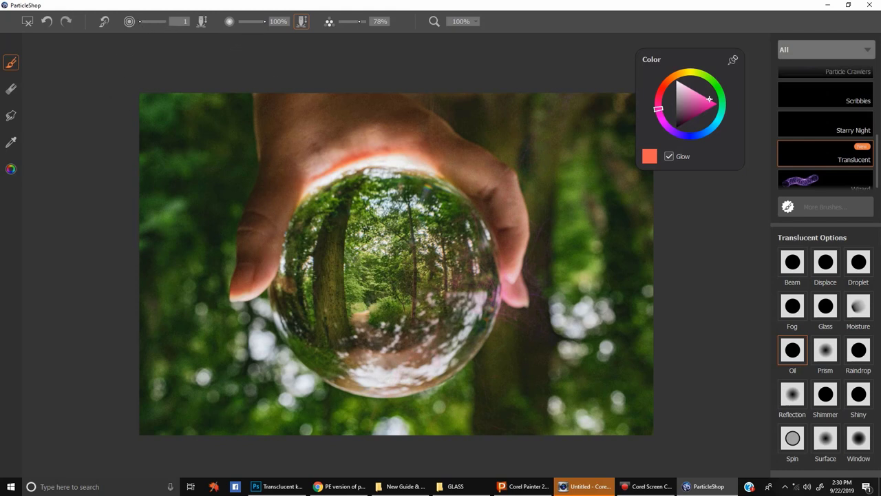
pyautogui.moveTo(313, 332)
pyautogui.mouseDown()
pyautogui.moveTo(300, 335)
pyautogui.moveTo(310, 323)
pyautogui.moveTo(343, 348)
pyautogui.moveTo(343, 327)
pyautogui.moveTo(406, 317)
pyautogui.moveTo(392, 300)
pyautogui.moveTo(440, 312)
pyautogui.moveTo(472, 279)
pyautogui.moveTo(500, 343)
pyautogui.moveTo(484, 319)
pyautogui.moveTo(328, 340)
pyautogui.moveTo(291, 322)
pyautogui.moveTo(288, 245)
pyautogui.mouseUp()
# Add Oil strokes in blue and light blue over the sphere and its surroundings, and return the color to pink.
pyautogui.click(701, 137)
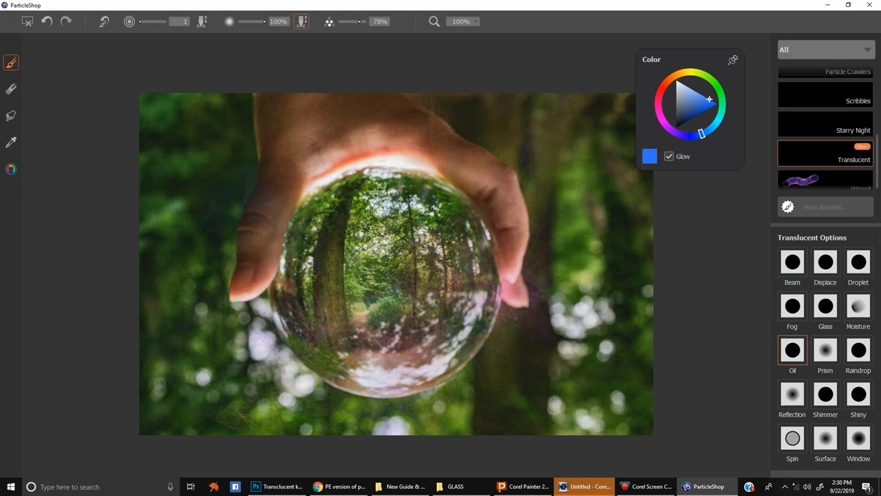
pyautogui.moveTo(694, 119); pyautogui.dragTo(700, 118)
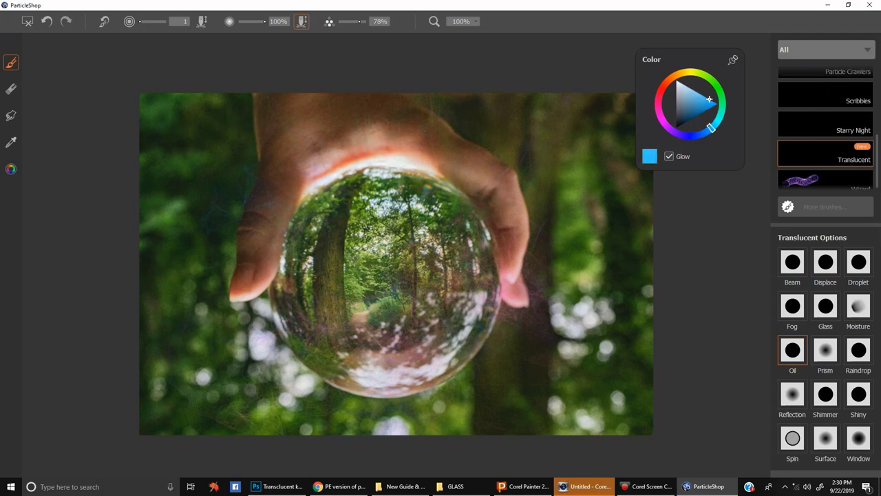
pyautogui.moveTo(678, 135)
pyautogui.mouseDown()
pyautogui.moveTo(691, 136)
pyautogui.moveTo(692, 117)
pyautogui.moveTo(716, 104)
pyautogui.mouseUp()
pyautogui.moveTo(688, 60); pyautogui.dragTo(693, 57)
pyautogui.moveTo(697, 132); pyautogui.dragTo(662, 107)
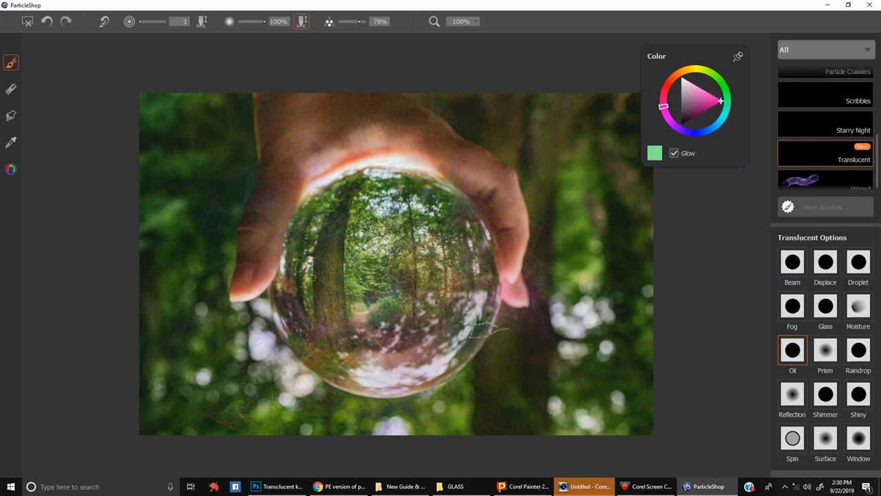
# Erase the Oil strokes outside the sphere with the hard eraser, and switch to the soft eraser at size 114.
pyautogui.click(11, 89)
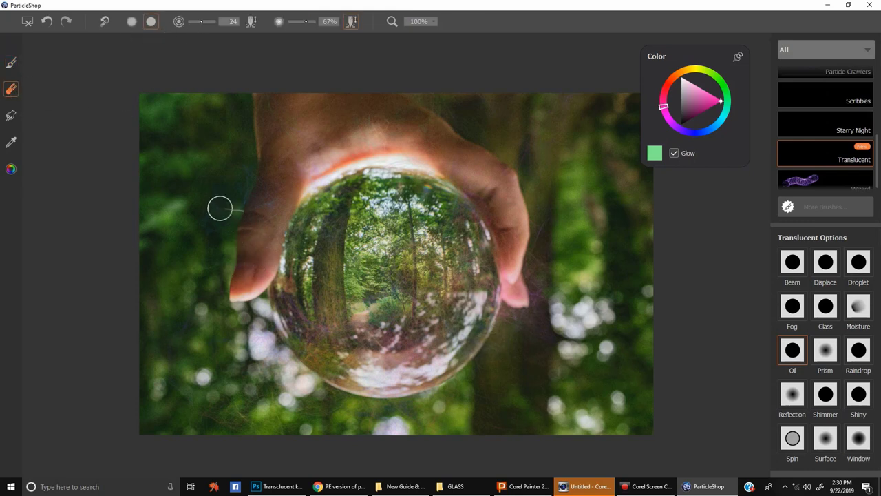
pyautogui.moveTo(208, 217); pyautogui.dragTo(208, 192)
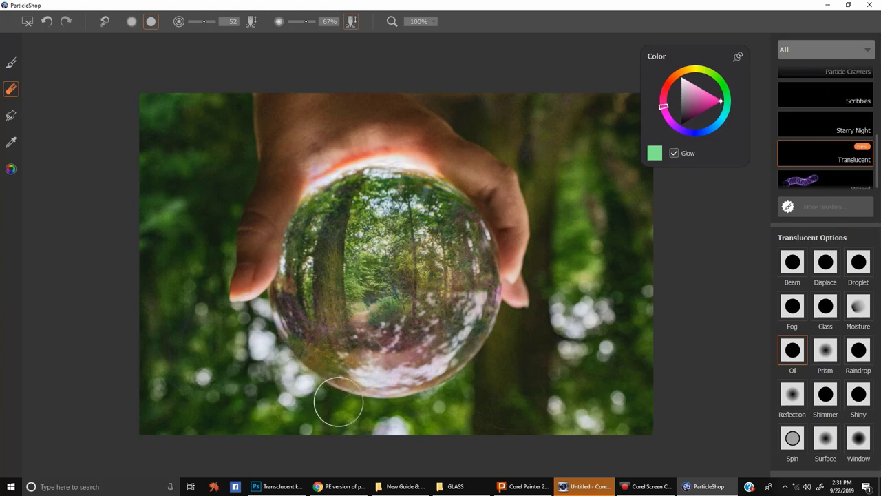
pyautogui.click(132, 22)
pyautogui.moveTo(394, 342); pyautogui.dragTo(403, 334)
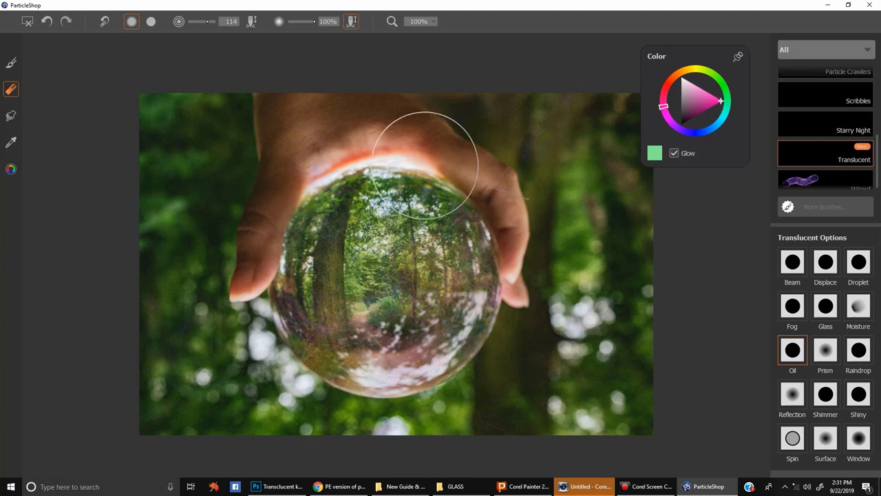
# Paint Prism shapes at size 49 in the upper part of the sphere, undoing the unwanted strokes.
pyautogui.click(829, 358)
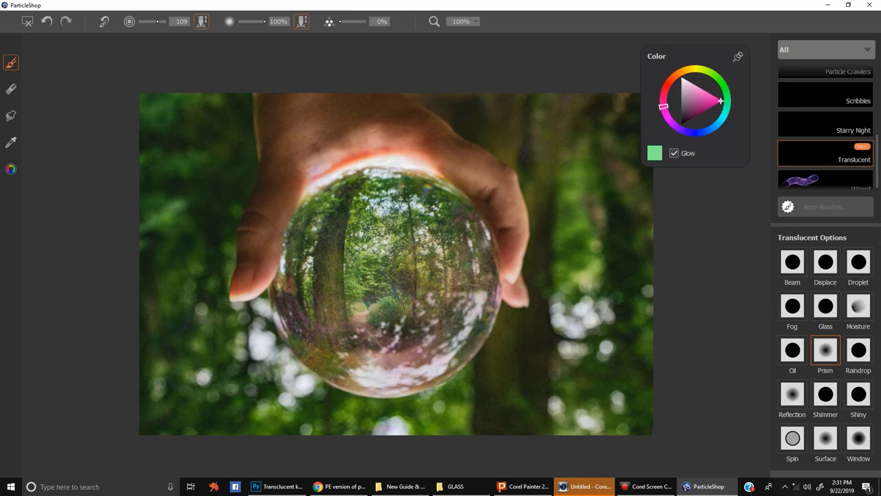
pyautogui.moveTo(429, 242)
pyautogui.mouseDown()
pyautogui.moveTo(476, 267)
pyautogui.moveTo(417, 266)
pyautogui.moveTo(447, 267)
pyautogui.moveTo(464, 249)
pyautogui.mouseUp()
pyautogui.hotkey('ctrl', 'z')
pyautogui.moveTo(436, 242)
pyautogui.mouseDown()
pyautogui.moveTo(426, 265)
pyautogui.moveTo(442, 246)
pyautogui.moveTo(470, 256)
pyautogui.mouseUp()
pyautogui.hotkey('ctrl', 'z')
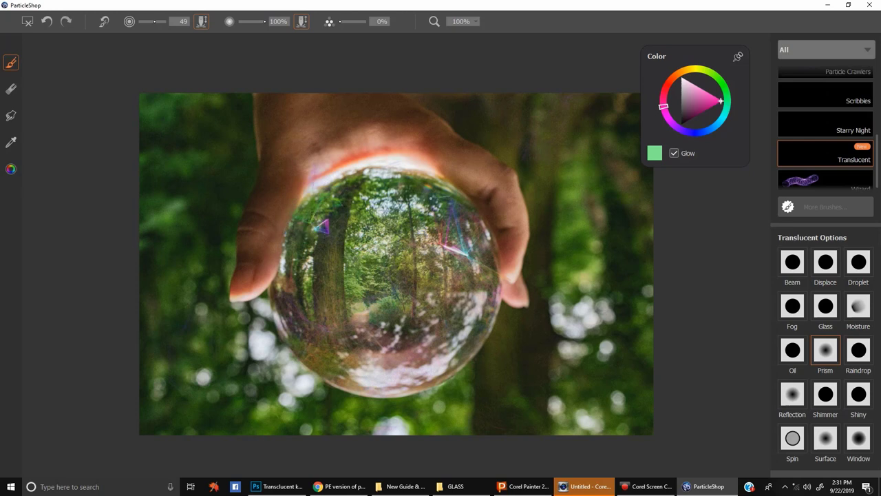
# Add more Prism shapes along the left and right edges inside the sphere, undoing the large one over the trunk.
pyautogui.moveTo(320, 265); pyautogui.dragTo(315, 257)
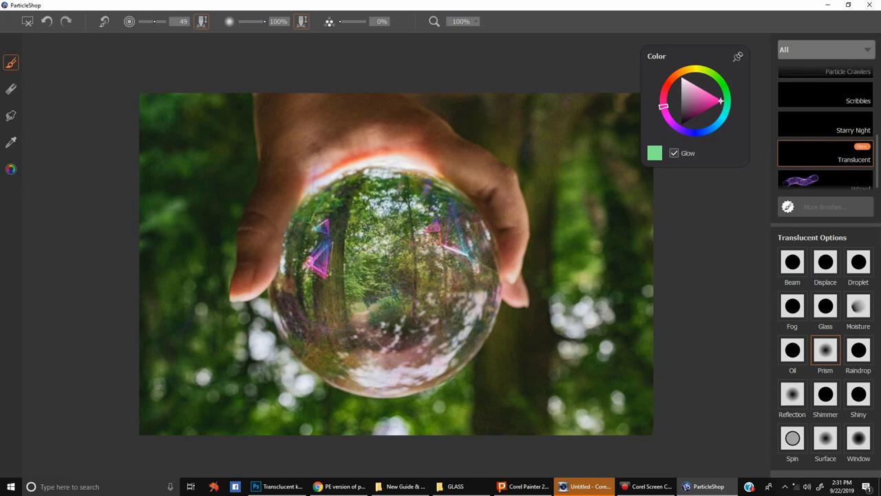
pyautogui.hotkey('ctrl', 'z')
pyautogui.moveTo(284, 289); pyautogui.dragTo(293, 301)
pyautogui.moveTo(309, 241); pyautogui.dragTo(311, 247)
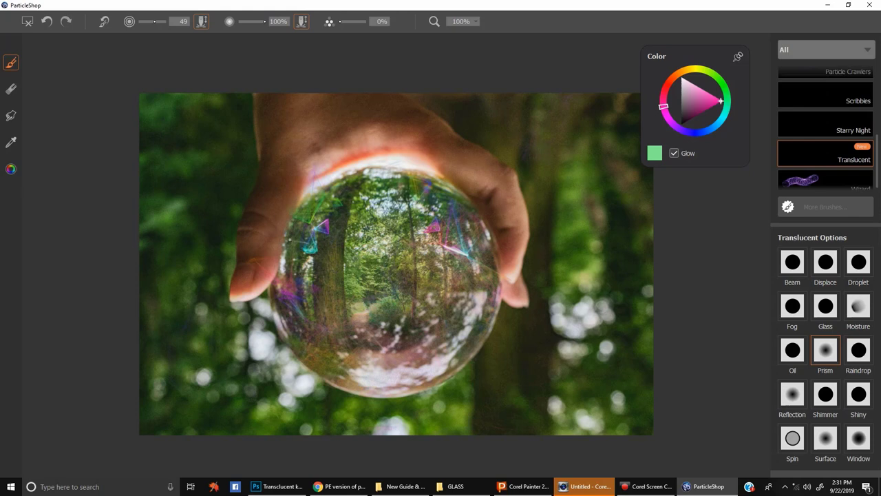
pyautogui.moveTo(481, 279); pyautogui.dragTo(496, 238)
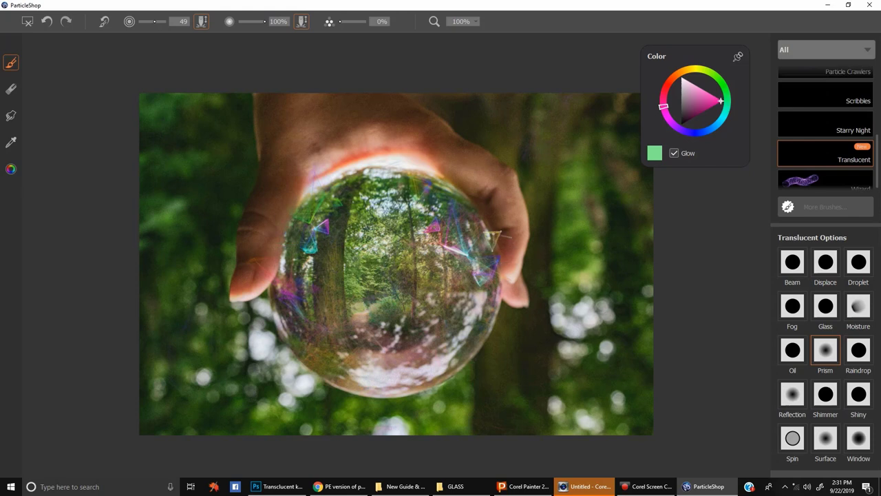
# Change the Prism color to pale pink and paint triangles across the top of the sphere and onto the hand.
pyautogui.click(699, 86)
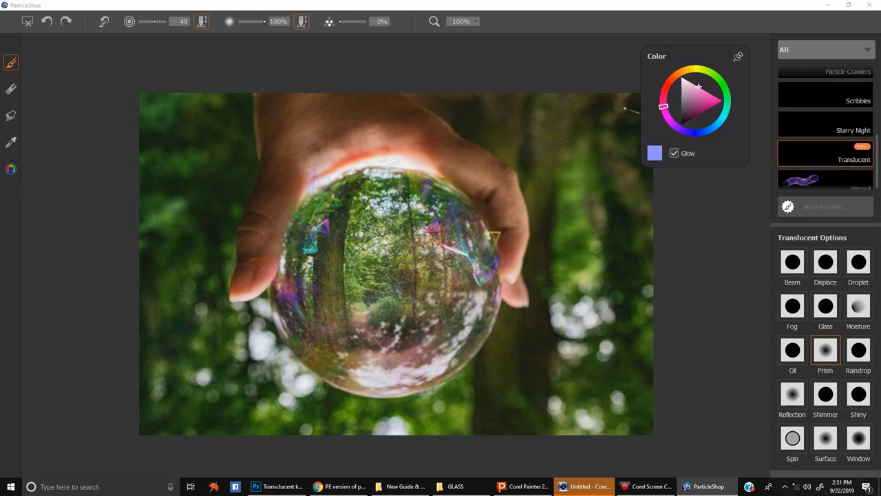
pyautogui.moveTo(688, 88); pyautogui.dragTo(687, 81)
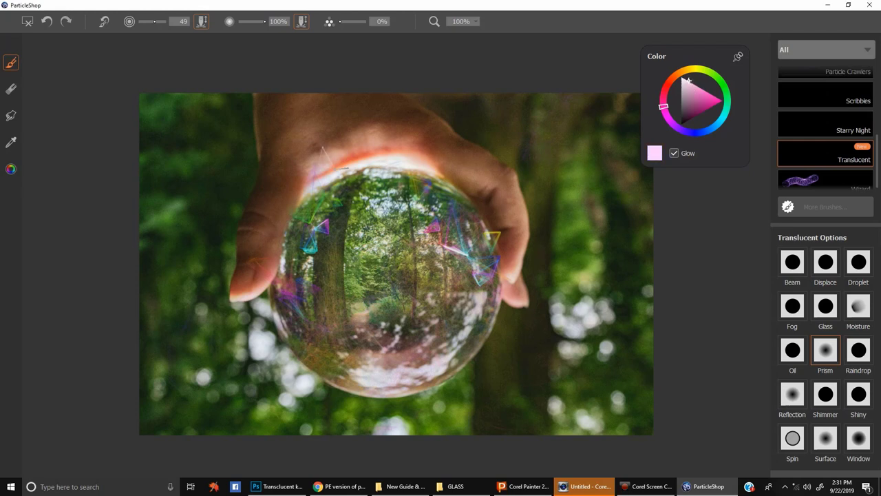
pyautogui.moveTo(338, 173); pyautogui.dragTo(350, 175)
pyautogui.moveTo(408, 162)
pyautogui.mouseDown()
pyautogui.moveTo(385, 159)
pyautogui.moveTo(314, 181)
pyautogui.mouseUp()
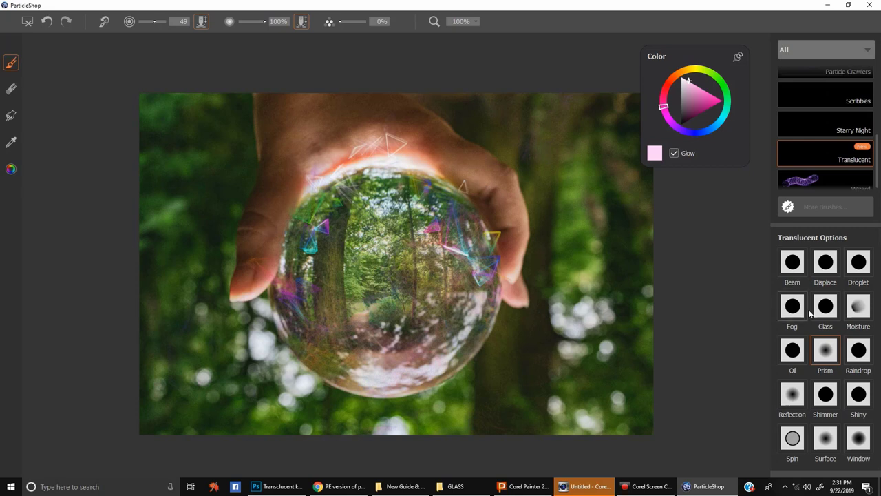
# Set the Raindrop brush to a muted pink and paint vertical streaks down the background right of the hand.
pyautogui.click(859, 351)
pyautogui.moveTo(562, 244)
pyautogui.mouseDown()
pyautogui.moveTo(535, 229)
pyautogui.moveTo(551, 235)
pyautogui.mouseUp()
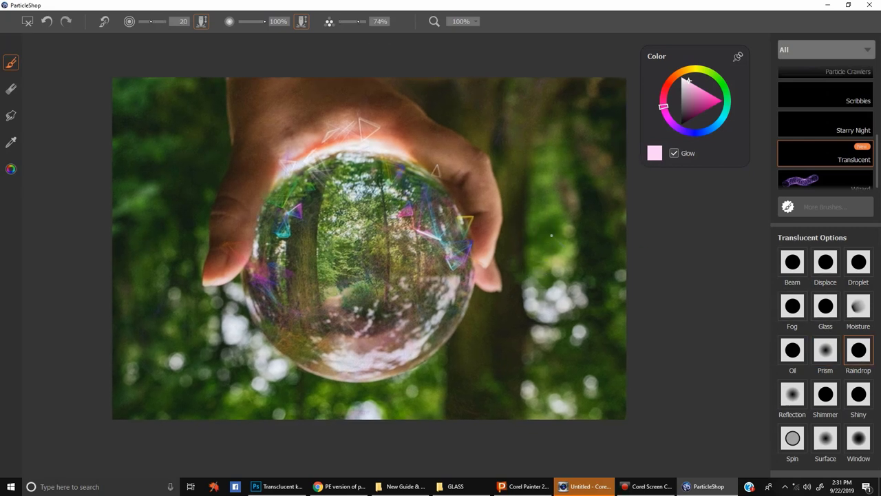
pyautogui.moveTo(698, 94); pyautogui.dragTo(699, 90)
pyautogui.click(696, 89)
pyautogui.moveTo(688, 93); pyautogui.dragTo(692, 101)
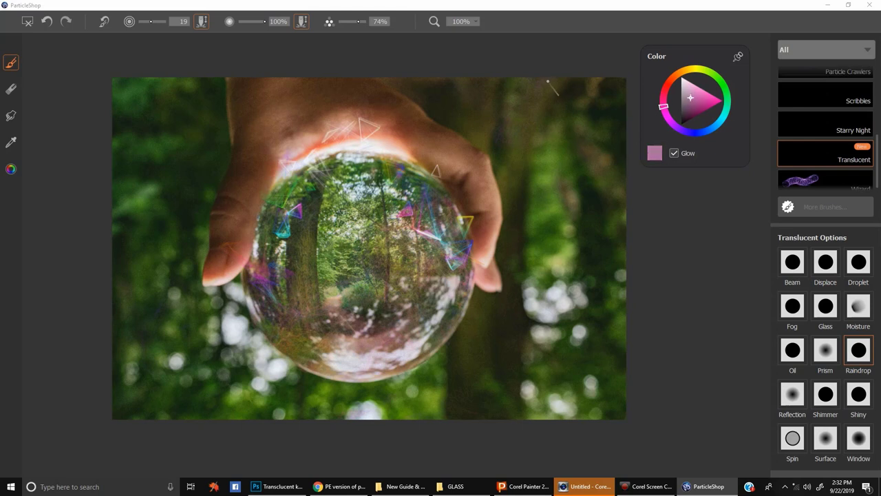
pyautogui.moveTo(559, 76)
pyautogui.mouseDown()
pyautogui.moveTo(556, 406)
pyautogui.moveTo(564, 406)
pyautogui.mouseUp()
pyautogui.moveTo(531, 436); pyautogui.dragTo(534, 36)
pyautogui.moveTo(620, 388); pyautogui.dragTo(622, 161)
# Try a diagonal and a full-height vertical Raindrop streak at size 76, and undo both.
pyautogui.moveTo(523, 67); pyautogui.dragTo(738, 281)
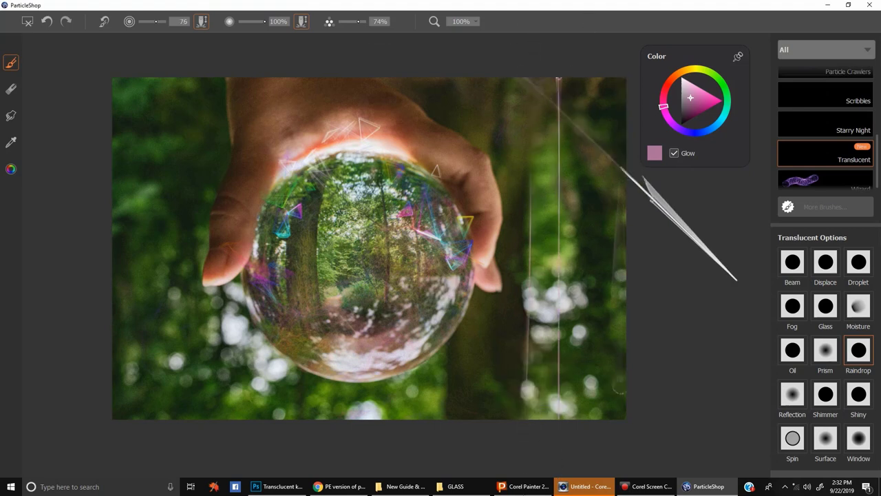
pyautogui.hotkey('ctrl', 'z')
pyautogui.moveTo(537, 59); pyautogui.dragTo(533, 476)
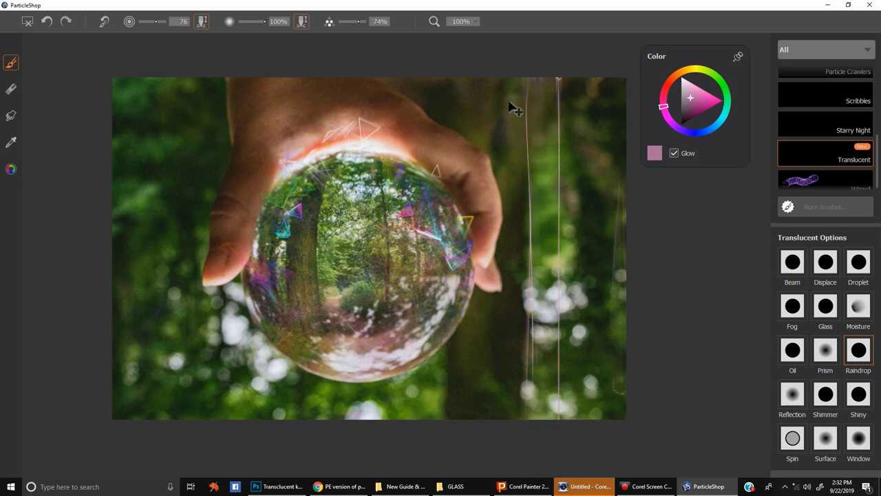
pyautogui.hotkey('ctrl', 'z')
# Paint two shorter vertical Raindrop streaks at size 76 between the hand and the long pink streak.
pyautogui.moveTo(509, 74); pyautogui.dragTo(516, 338)
pyautogui.moveTo(537, 81); pyautogui.dragTo(548, 189)
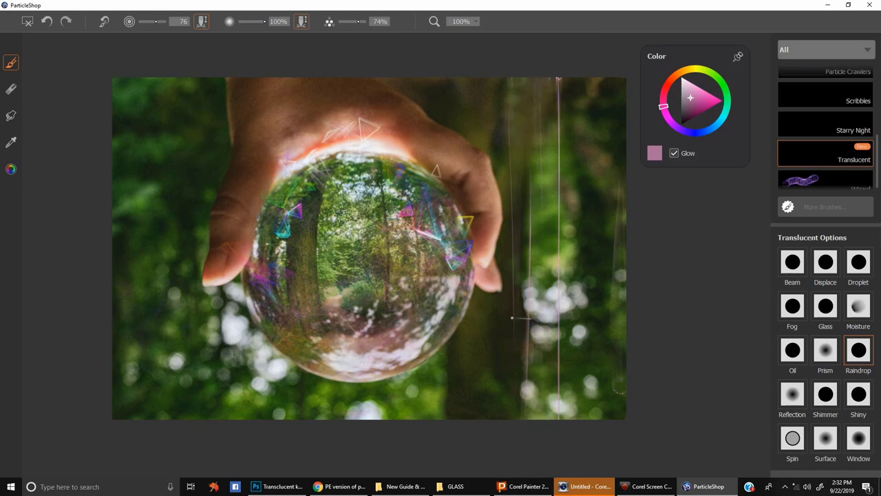
# Change the Raindrop color to a muted blue and paint a vertical streak in the background just left of the hand.
pyautogui.moveTo(297, 215); pyautogui.dragTo(361, 206)
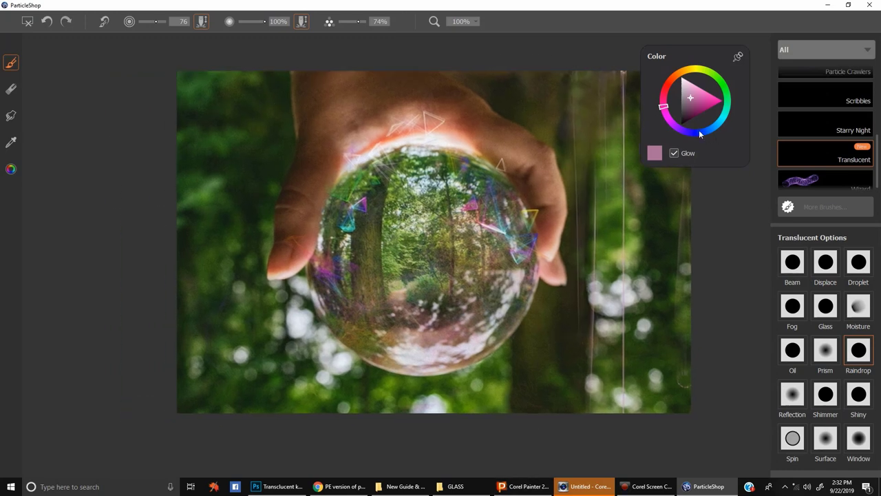
pyautogui.moveTo(699, 131); pyautogui.dragTo(712, 125)
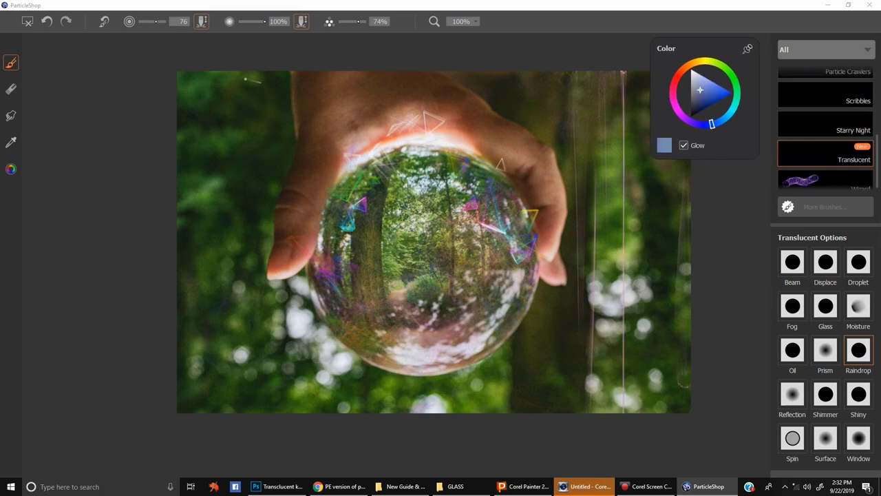
pyautogui.moveTo(246, 79); pyautogui.dragTo(259, 237)
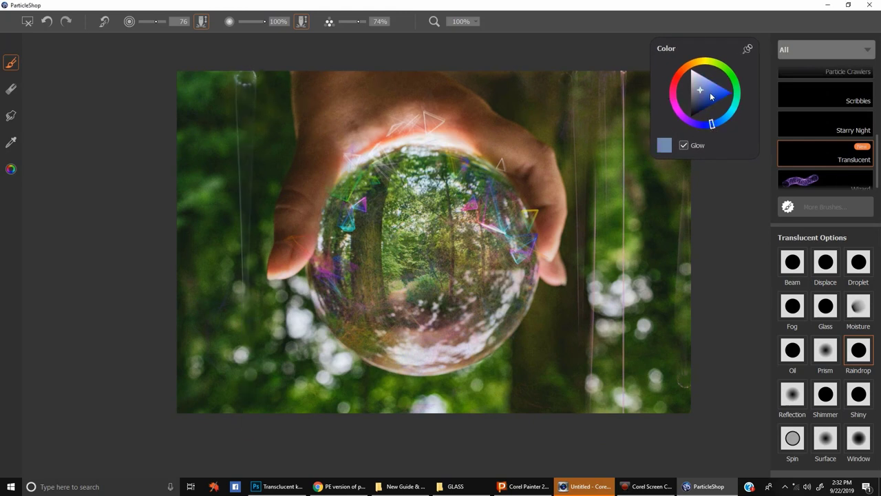
# Change the Raindrop color to bright blue and paint several long vertical streaks down the background left of the hand.
pyautogui.moveTo(712, 97); pyautogui.dragTo(725, 91)
pyautogui.moveTo(235, 76); pyautogui.dragTo(229, 413)
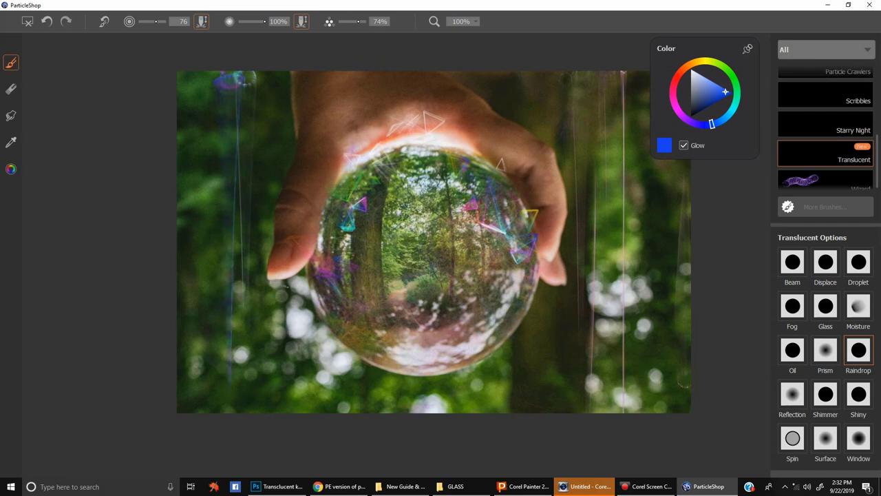
pyautogui.moveTo(270, 86); pyautogui.dragTo(246, 443)
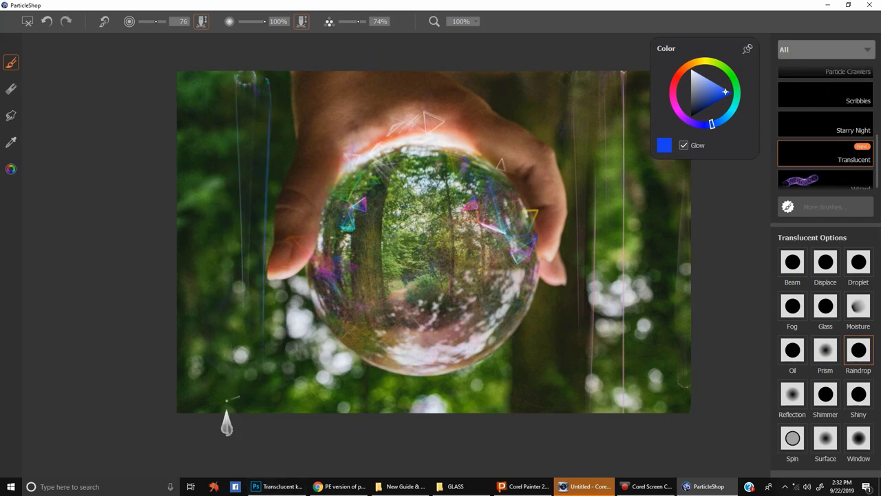
pyautogui.moveTo(226, 401); pyautogui.dragTo(228, 86)
# Paint bright blue Raindrop streaks from the photo's upper edge over the hand and sphere, and down the background right of the hand.
pyautogui.moveTo(426, 196); pyautogui.dragTo(375, 232)
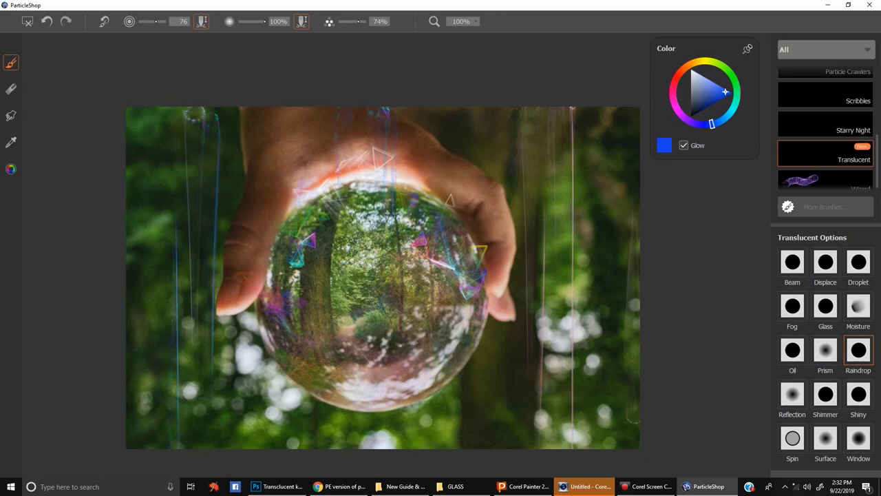
pyautogui.moveTo(409, 114); pyautogui.dragTo(407, 187)
pyautogui.moveTo(513, 147); pyautogui.dragTo(515, 473)
pyautogui.moveTo(550, 409); pyautogui.dragTo(526, 281)
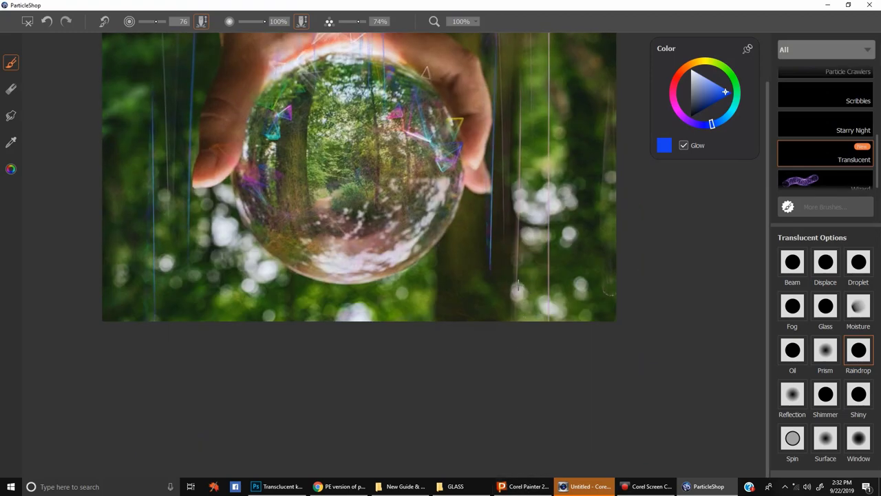
pyautogui.moveTo(508, 322); pyautogui.dragTo(485, 365)
pyautogui.moveTo(491, 315); pyautogui.dragTo(497, 341)
pyautogui.moveTo(508, 225); pyautogui.dragTo(517, 382)
pyautogui.moveTo(544, 218); pyautogui.dragTo(544, 214)
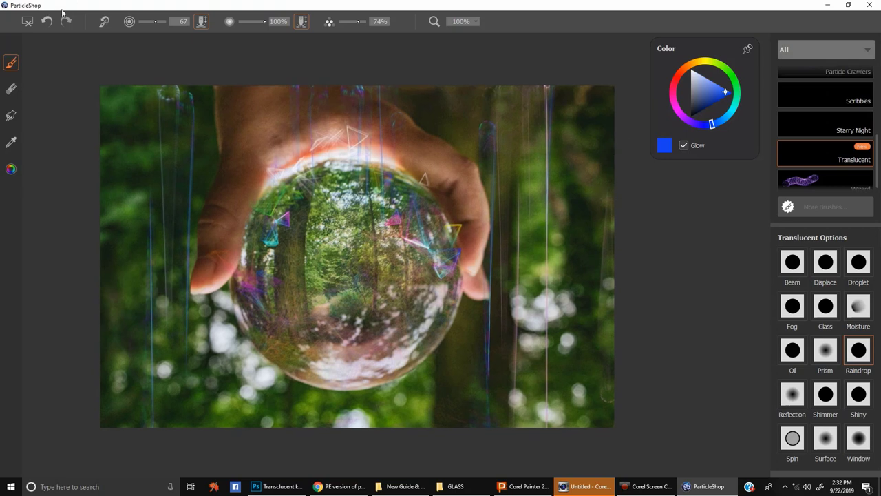
# Revert the document to its last saved version and switch to the Reflection brush.
pyautogui.click(27, 24)
pyautogui.click(467, 263)
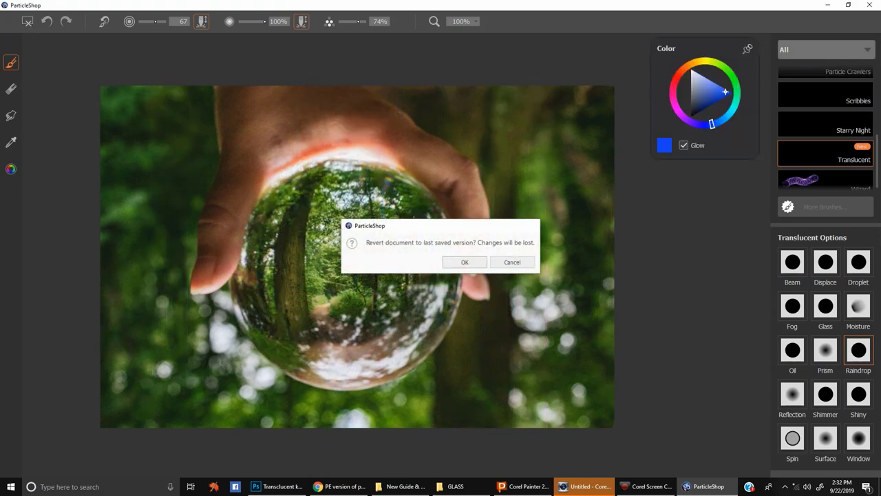
pyautogui.click(789, 397)
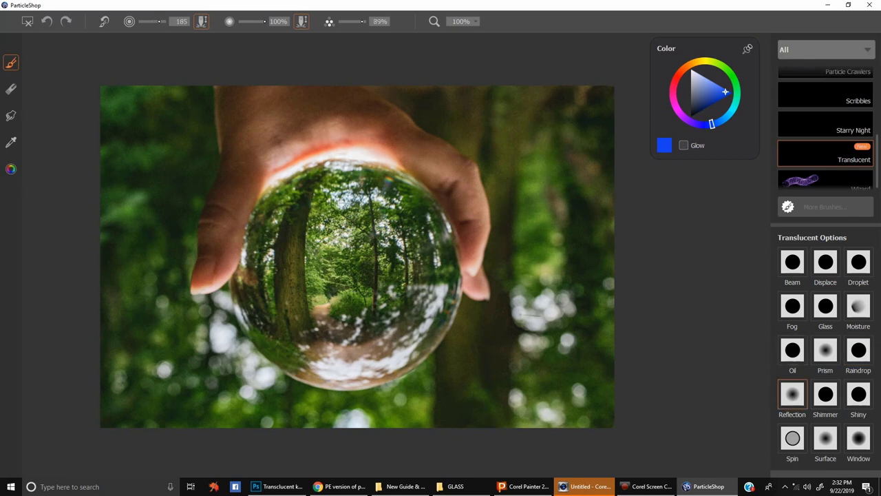
# Sample a dark green from the tree trunk inside the sphere and return to the brush tool.
pyautogui.click(11, 141)
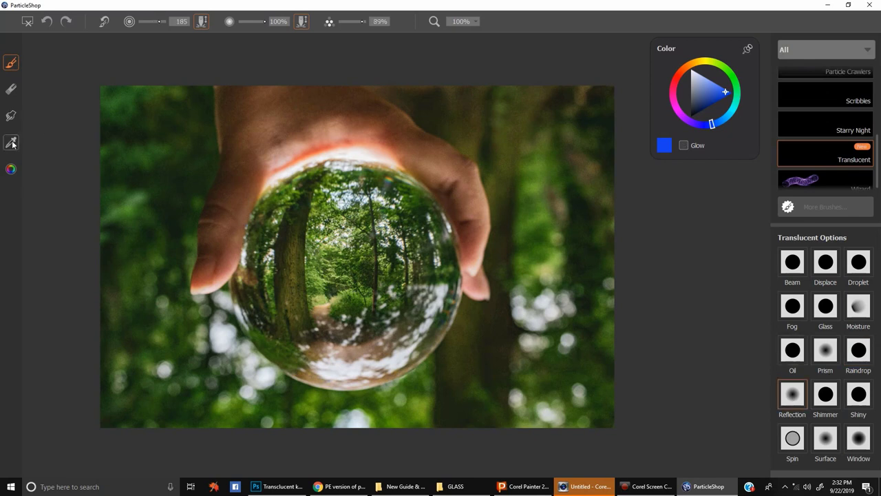
pyautogui.click(297, 256)
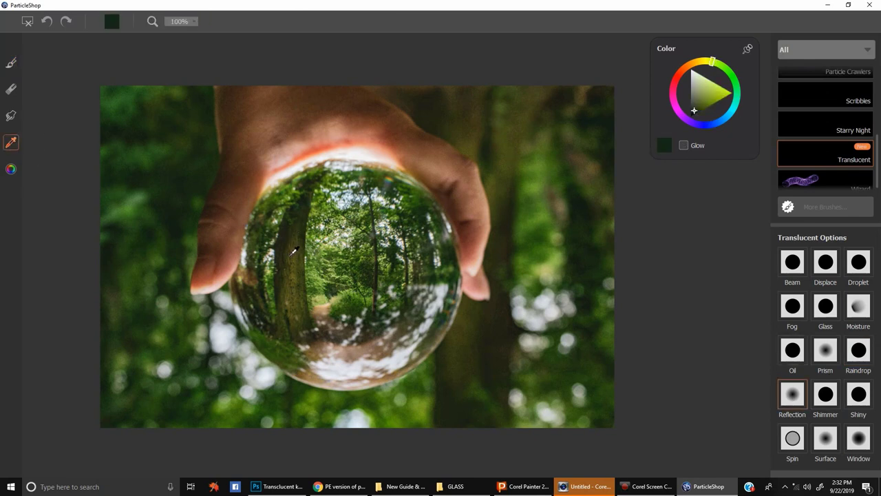
pyautogui.click(11, 64)
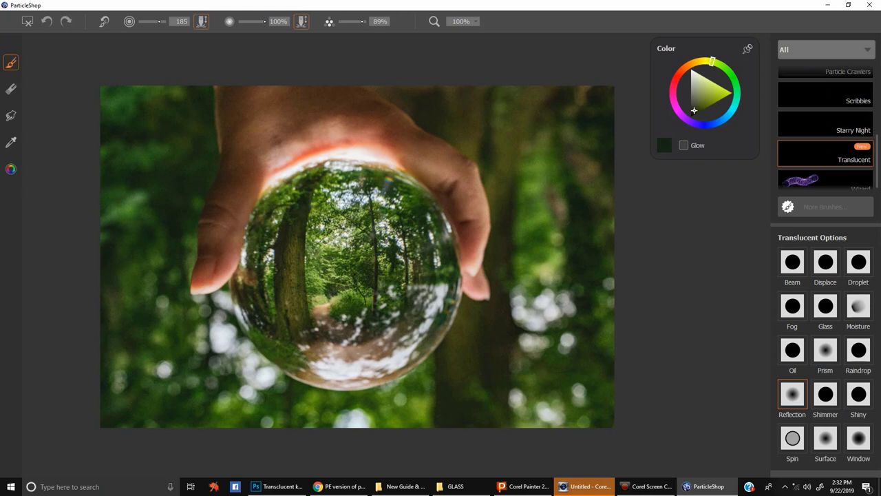
# Paint Reflection strokes over the ground and pale highlights in the lower part of the sphere, using brush sizes 5 and 9.
pyautogui.moveTo(310, 351)
pyautogui.mouseDown()
pyautogui.moveTo(323, 343)
pyautogui.moveTo(304, 343)
pyautogui.moveTo(328, 384)
pyautogui.moveTo(342, 386)
pyautogui.mouseUp()
pyautogui.moveTo(291, 362); pyautogui.dragTo(311, 379)
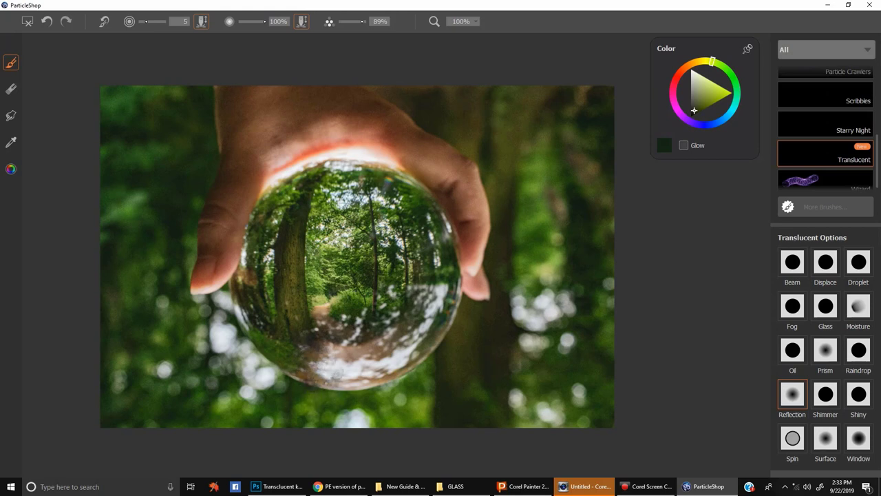
pyautogui.moveTo(358, 343); pyautogui.dragTo(383, 368)
pyautogui.moveTo(386, 334); pyautogui.dragTo(358, 376)
pyautogui.press(']')
pyautogui.press(']')
pyautogui.press(']')
pyautogui.press(']')
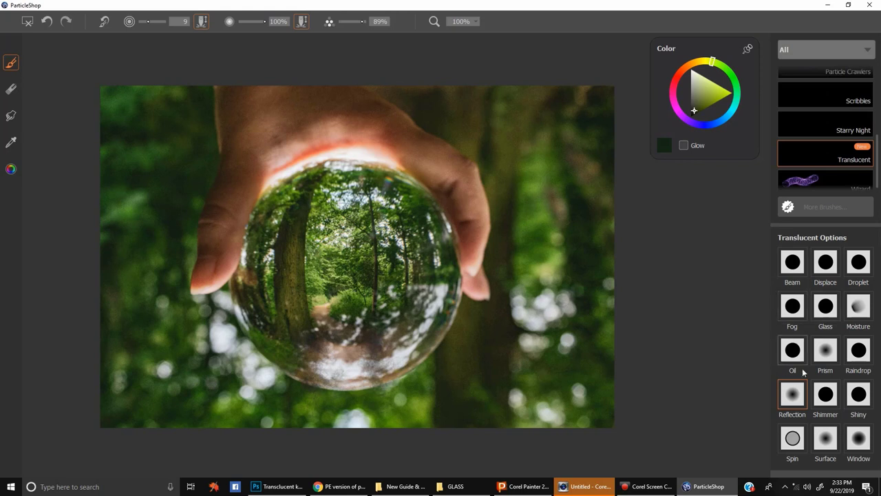
# Choose the Shimmer brush with a bright yellow-green and scatter specks beside the base of the large trunk, setting the size to 22.
pyautogui.click(826, 394)
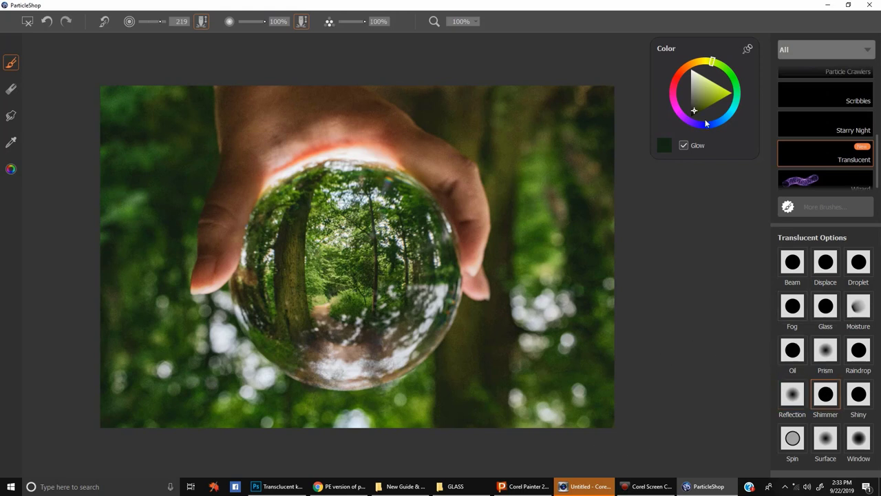
pyautogui.click(721, 95)
pyautogui.moveTo(309, 338); pyautogui.dragTo(318, 339)
pyautogui.click(725, 92)
pyautogui.press('[')
pyautogui.press('[')
pyautogui.press(']')
pyautogui.press(']')
pyautogui.press(']')
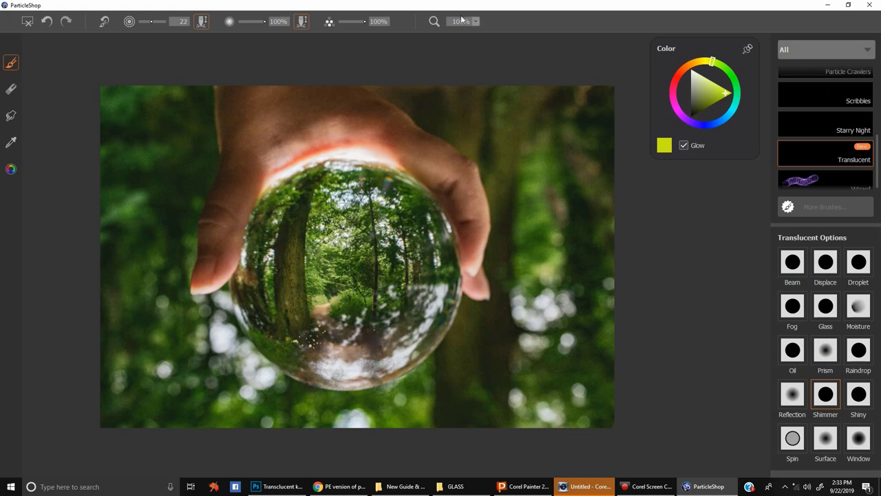
# Zoom to 200% and change the Shimmer color to bright purple for specks near the base of the large trunk.
pyautogui.click(474, 22)
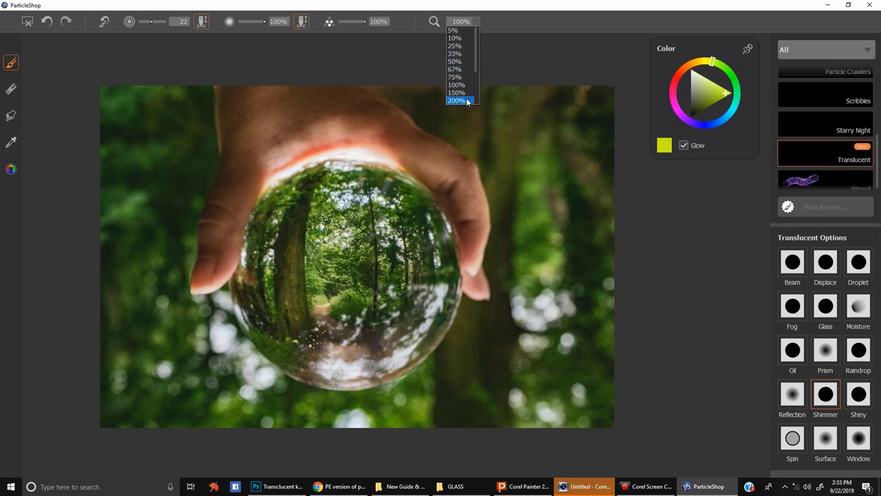
pyautogui.click(459, 101)
pyautogui.moveTo(358, 289); pyautogui.dragTo(466, 176)
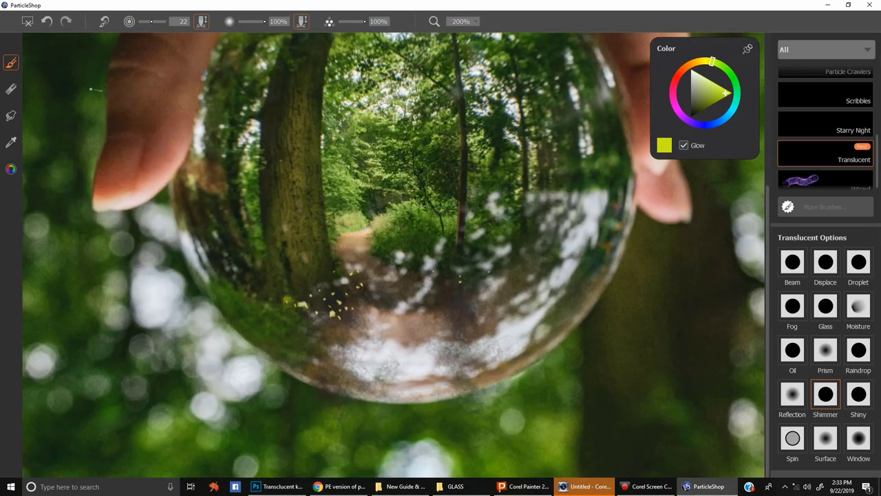
pyautogui.moveTo(696, 49); pyautogui.dragTo(691, 34)
pyautogui.moveTo(691, 110); pyautogui.dragTo(677, 102)
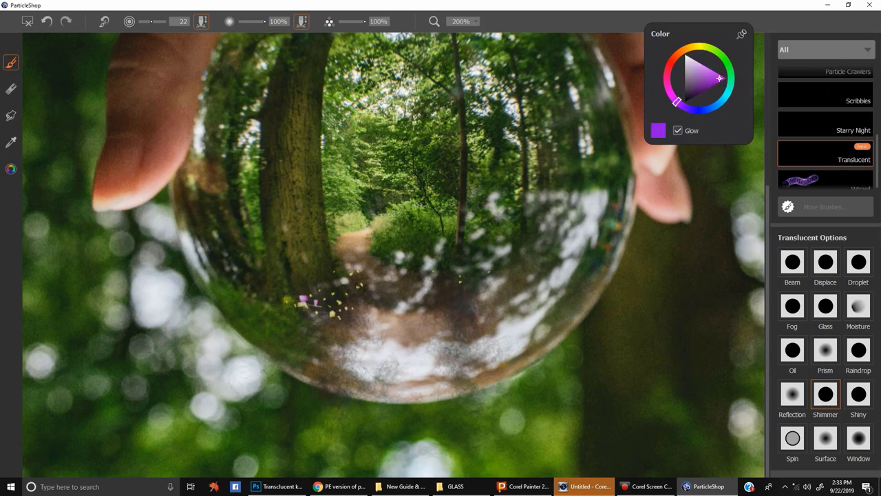
# Paint purple Shimmer specks around the foot of the thin tree in the sphere, and raise the brush size to 69.
pyautogui.moveTo(420, 237)
pyautogui.mouseDown()
pyautogui.moveTo(466, 287)
pyautogui.moveTo(478, 259)
pyautogui.mouseUp()
pyautogui.click(438, 265)
pyautogui.click(479, 251)
pyautogui.moveTo(439, 249); pyautogui.dragTo(437, 281)
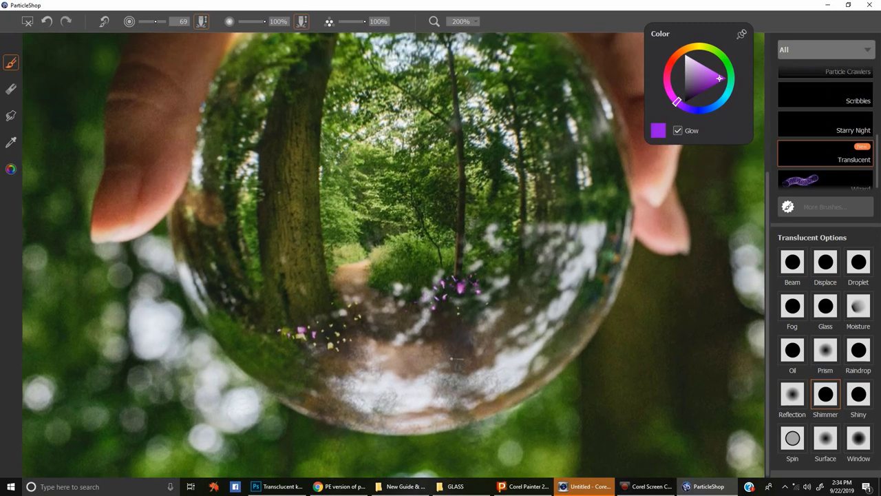
pyautogui.moveTo(450, 363)
pyautogui.mouseDown()
pyautogui.moveTo(448, 347)
pyautogui.moveTo(451, 365)
pyautogui.mouseUp()
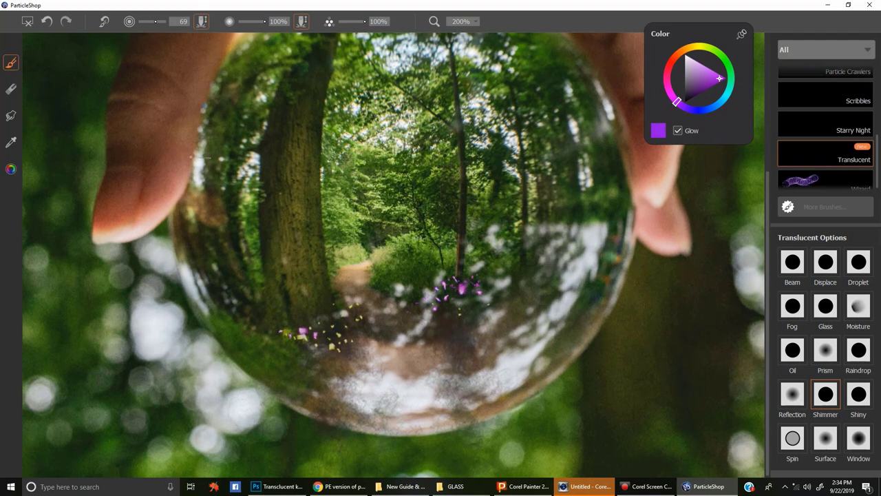
# Revert the document to its last saved version and choose the Shiny brush.
pyautogui.click(31, 28)
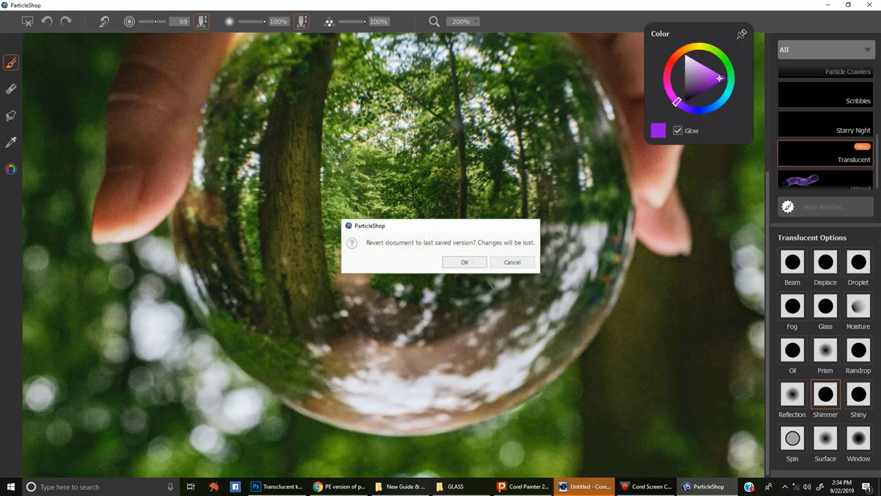
pyautogui.click(859, 395)
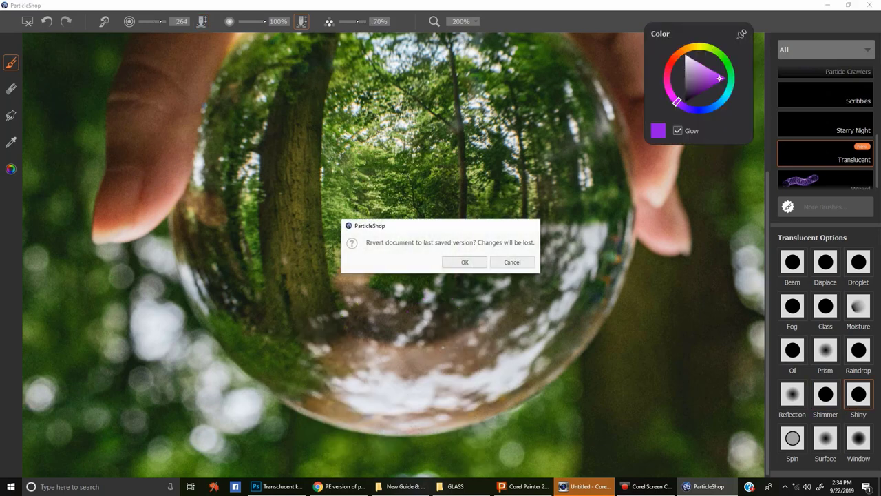
pyautogui.click(465, 262)
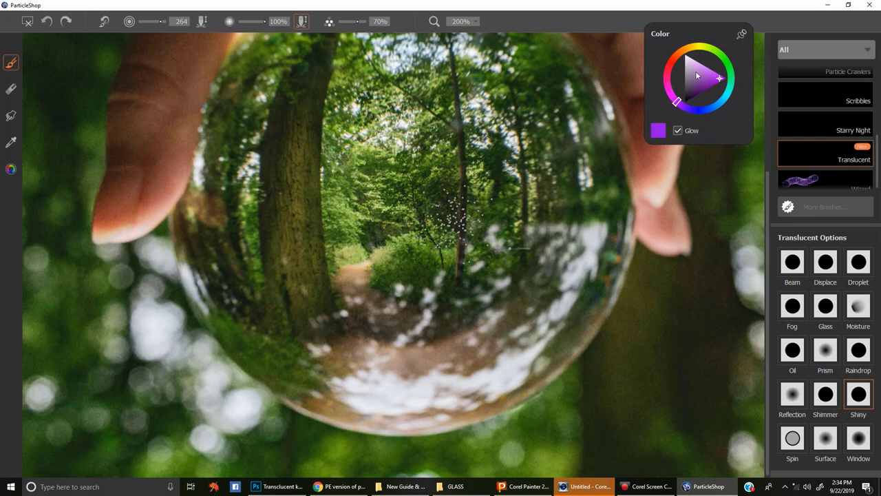
# Set the Shiny color to pale pink, try a stroke at size 264 along the sphere's right edge, and undo it.
pyautogui.moveTo(696, 71); pyautogui.dragTo(703, 64)
pyautogui.moveTo(590, 243); pyautogui.dragTo(551, 245)
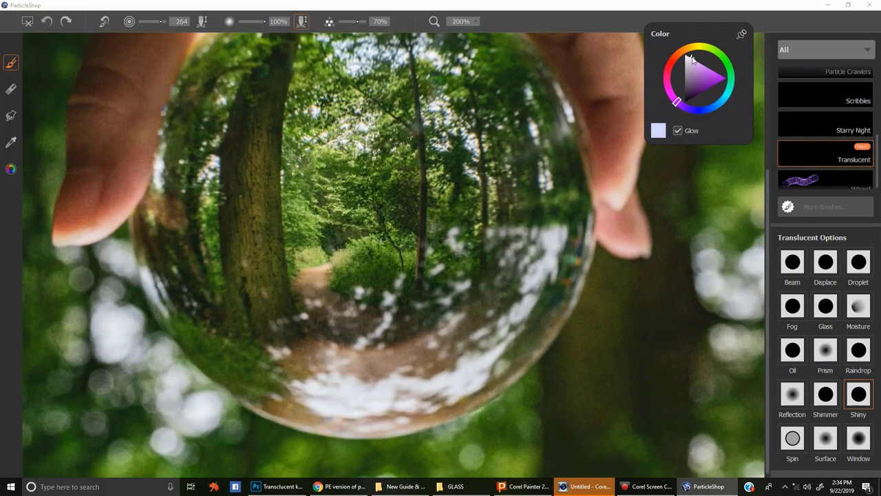
pyautogui.moveTo(694, 68); pyautogui.dragTo(693, 66)
pyautogui.moveTo(552, 234); pyautogui.dragTo(556, 167)
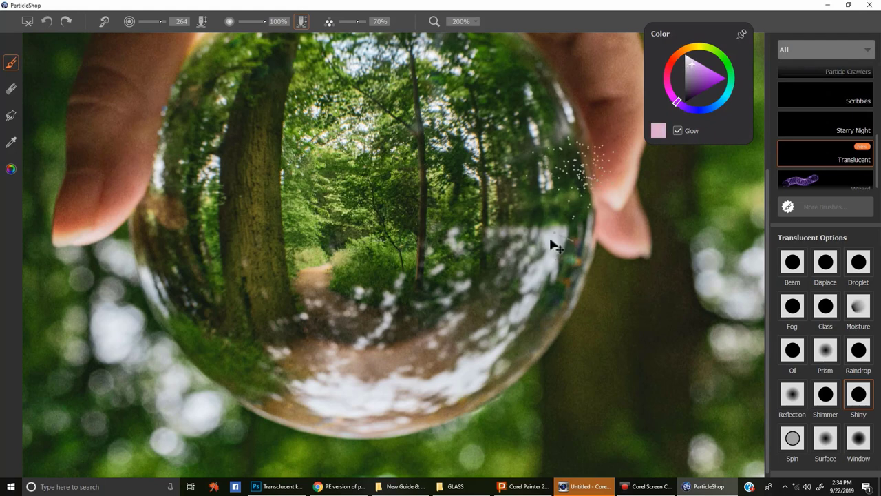
pyautogui.hotkey('ctrl', 'z')
# Paint Shiny highlights at size 63 over the sphere's right side in pale pink, and continue in white across the lower reflections.
pyautogui.moveTo(549, 228); pyautogui.dragTo(556, 234)
pyautogui.moveTo(544, 222)
pyautogui.mouseDown()
pyautogui.moveTo(549, 199)
pyautogui.moveTo(548, 242)
pyautogui.moveTo(577, 210)
pyautogui.moveTo(554, 217)
pyautogui.moveTo(573, 223)
pyautogui.moveTo(570, 205)
pyautogui.moveTo(580, 210)
pyautogui.moveTo(582, 229)
pyautogui.moveTo(565, 230)
pyautogui.moveTo(549, 265)
pyautogui.moveTo(551, 231)
pyautogui.moveTo(550, 265)
pyautogui.moveTo(572, 259)
pyautogui.moveTo(559, 240)
pyautogui.moveTo(513, 273)
pyautogui.moveTo(563, 256)
pyautogui.moveTo(575, 197)
pyautogui.moveTo(522, 201)
pyautogui.moveTo(558, 197)
pyautogui.moveTo(549, 187)
pyautogui.moveTo(515, 272)
pyautogui.moveTo(546, 255)
pyautogui.moveTo(499, 285)
pyautogui.moveTo(511, 303)
pyautogui.moveTo(503, 283)
pyautogui.moveTo(486, 317)
pyautogui.moveTo(546, 292)
pyautogui.moveTo(511, 293)
pyautogui.moveTo(546, 306)
pyautogui.moveTo(514, 296)
pyautogui.moveTo(539, 321)
pyautogui.moveTo(556, 303)
pyautogui.moveTo(517, 300)
pyautogui.moveTo(541, 327)
pyautogui.moveTo(518, 339)
pyautogui.moveTo(525, 303)
pyautogui.moveTo(520, 336)
pyautogui.moveTo(492, 318)
pyautogui.moveTo(508, 300)
pyautogui.moveTo(477, 256)
pyautogui.moveTo(477, 324)
pyautogui.moveTo(527, 313)
pyautogui.moveTo(467, 318)
pyautogui.moveTo(511, 343)
pyautogui.moveTo(477, 322)
pyautogui.moveTo(502, 353)
pyautogui.mouseUp()
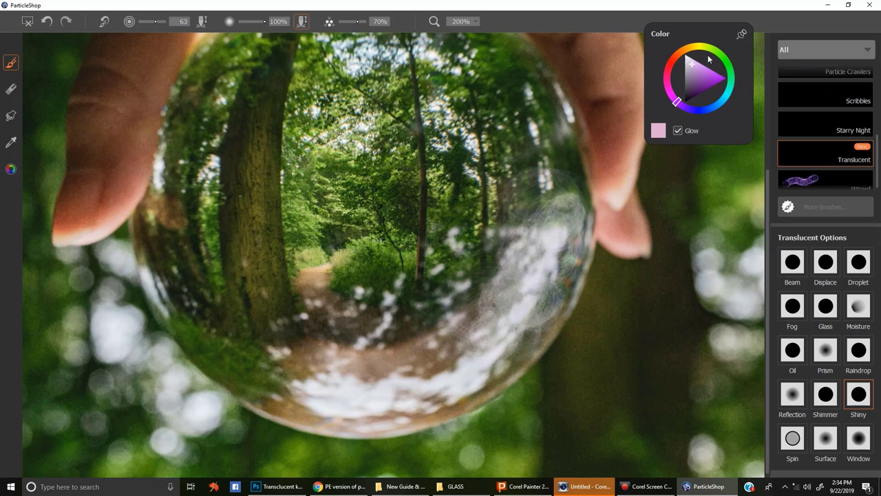
pyautogui.moveTo(709, 60); pyautogui.dragTo(685, 58)
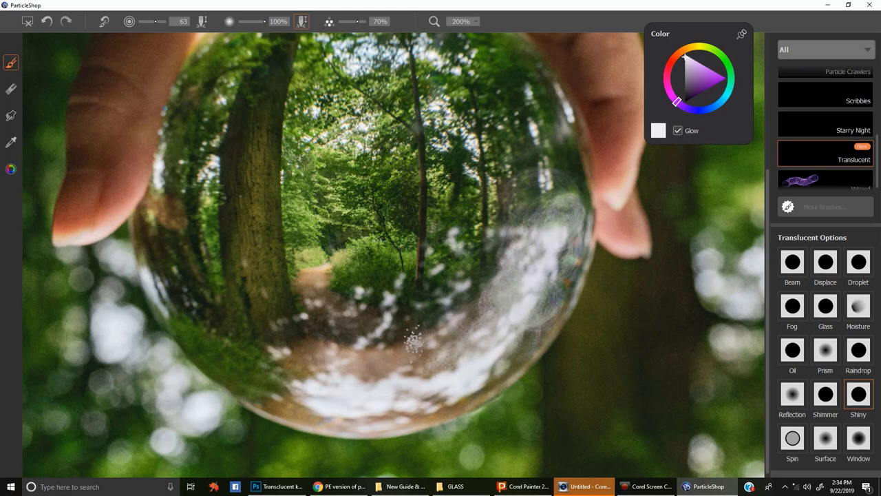
pyautogui.moveTo(464, 257); pyautogui.dragTo(484, 291)
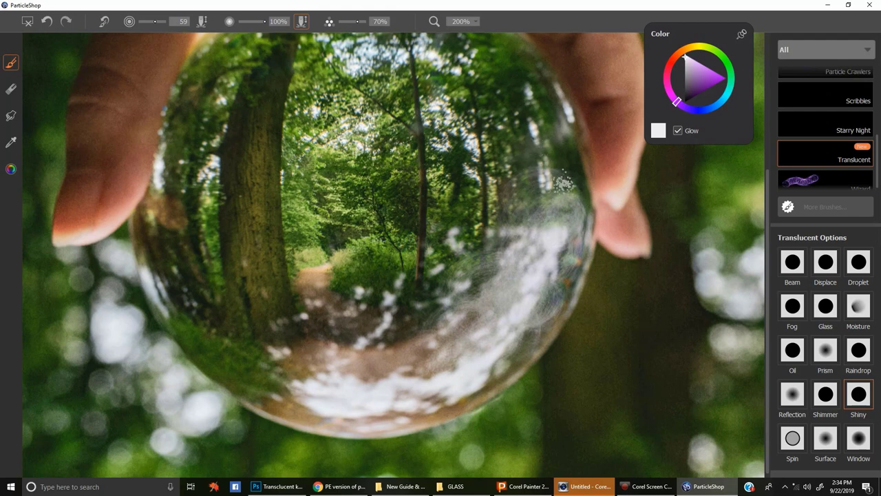
# Return the zoom to 100% and extend the white Shiny highlights in the lower sphere with the brush size at 121.
pyautogui.click(475, 22)
pyautogui.click(460, 88)
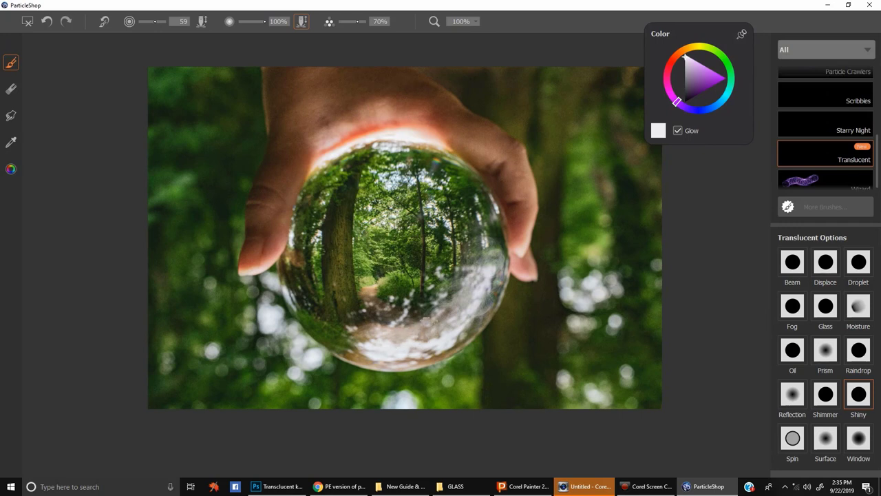
pyautogui.press(']')
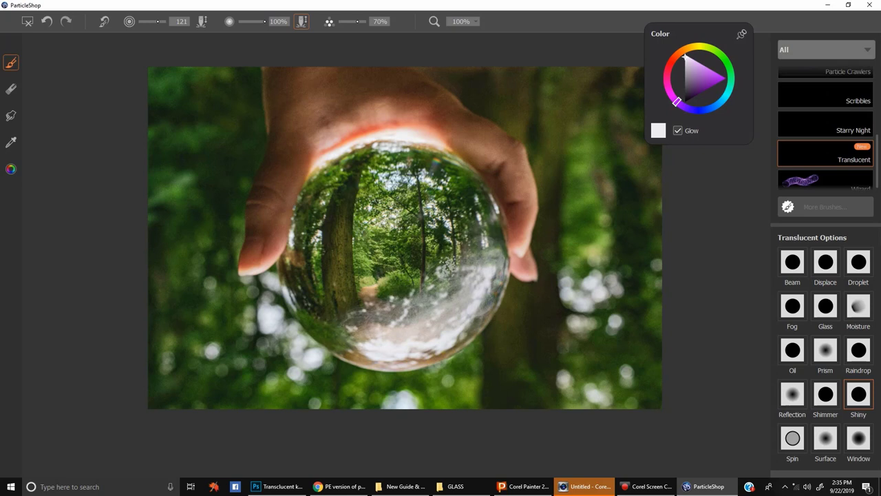
# Choose the Spin brush and paint over the lower part of the sphere and its bottom rim, using size 52.
pyautogui.click(793, 435)
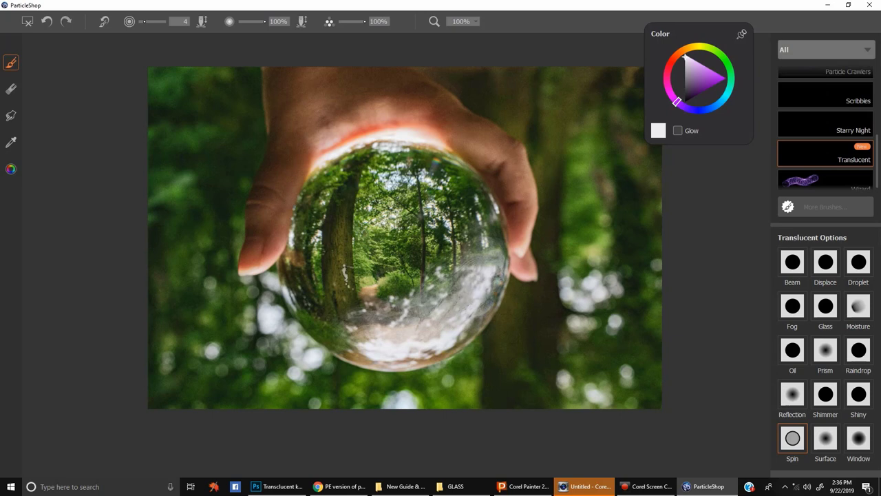
pyautogui.moveTo(433, 293); pyautogui.dragTo(451, 309)
pyautogui.moveTo(457, 320)
pyautogui.mouseDown()
pyautogui.moveTo(455, 334)
pyautogui.moveTo(377, 337)
pyautogui.moveTo(342, 307)
pyautogui.moveTo(333, 351)
pyautogui.moveTo(310, 277)
pyautogui.mouseUp()
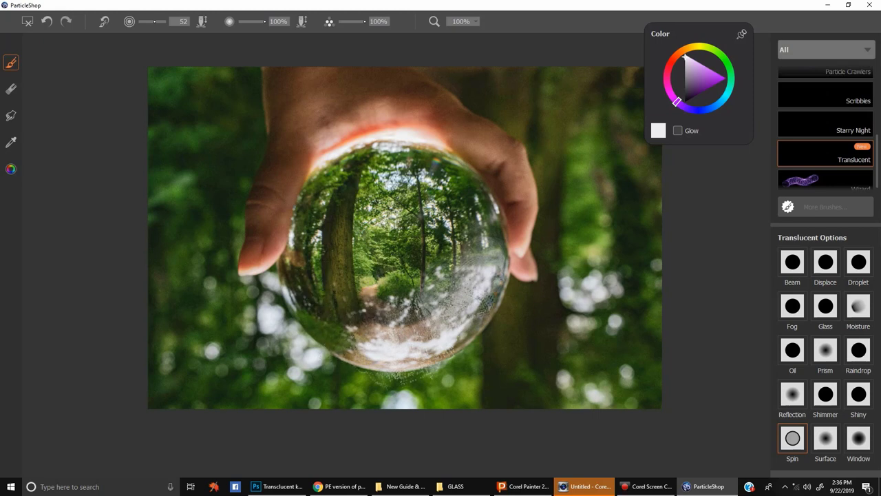
# Reduce the Spin brush to size 15 and paint a stroke near the sphere's right edge beside the fingertips.
pyautogui.press('[')
pyautogui.press('[')
pyautogui.press('[')
pyautogui.press('[')
pyautogui.moveTo(481, 266)
pyautogui.mouseDown()
pyautogui.moveTo(463, 284)
pyautogui.moveTo(497, 231)
pyautogui.moveTo(511, 241)
pyautogui.mouseUp()
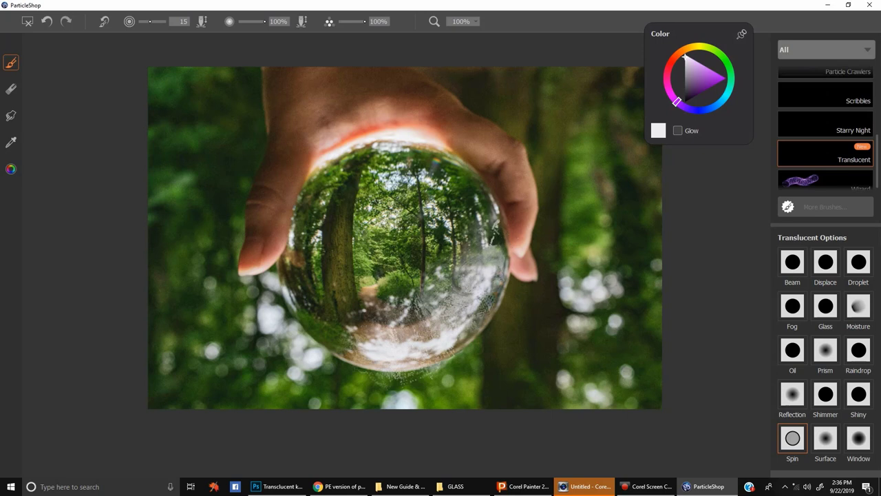
# Paint one more Spin stroke from the middle of the sphere down to its bottom rim.
pyautogui.moveTo(416, 292)
pyautogui.mouseDown()
pyautogui.moveTo(448, 311)
pyautogui.moveTo(381, 324)
pyautogui.moveTo(399, 352)
pyautogui.moveTo(448, 365)
pyautogui.moveTo(392, 375)
pyautogui.moveTo(403, 379)
pyautogui.mouseUp()
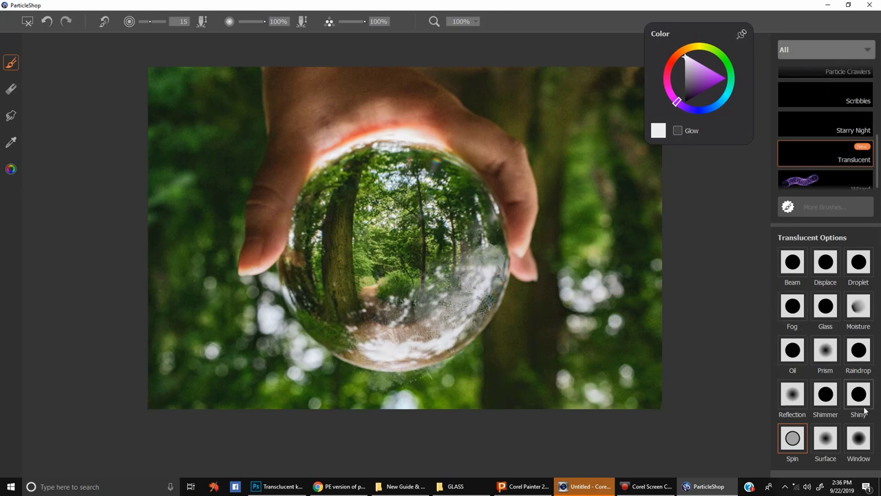
# Choose the Surface brush, pick a light tint with Glow on, paint over the sphere's upper-left part, and undo the last stroke.
pyautogui.click(831, 437)
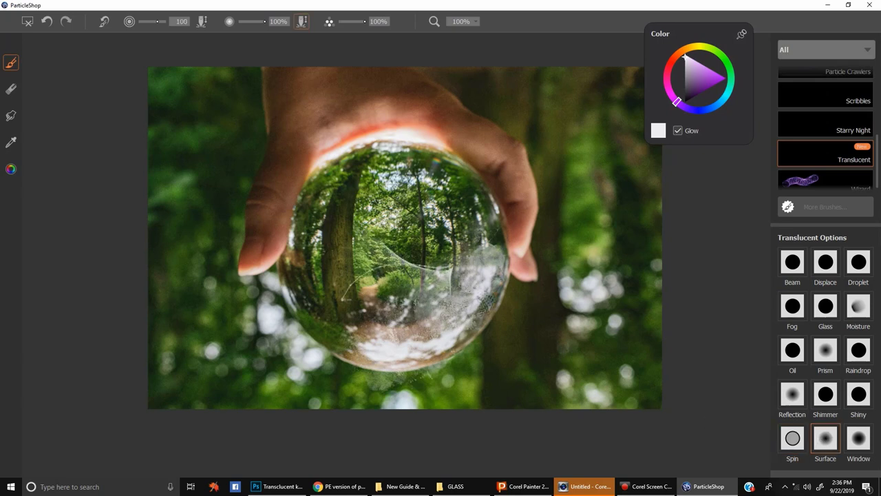
pyautogui.click(706, 82)
pyautogui.moveTo(712, 81); pyautogui.dragTo(701, 81)
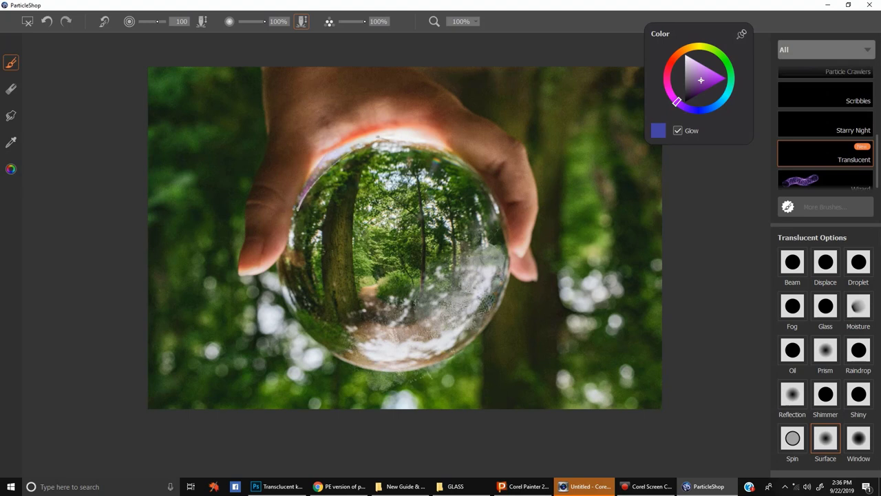
pyautogui.click(700, 71)
pyautogui.moveTo(700, 69); pyautogui.dragTo(701, 66)
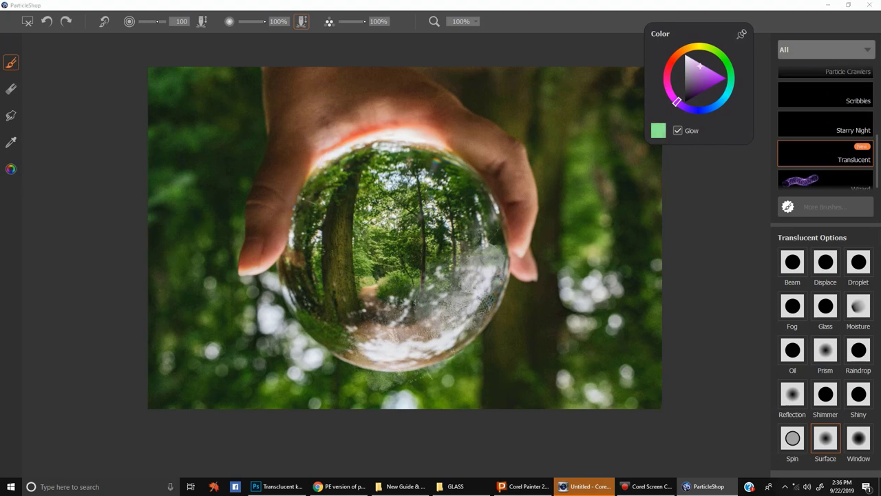
pyautogui.moveTo(300, 207)
pyautogui.mouseDown()
pyautogui.moveTo(307, 176)
pyautogui.moveTo(348, 151)
pyautogui.moveTo(451, 166)
pyautogui.moveTo(490, 245)
pyautogui.mouseUp()
pyautogui.hotkey('ctrl', 'z')
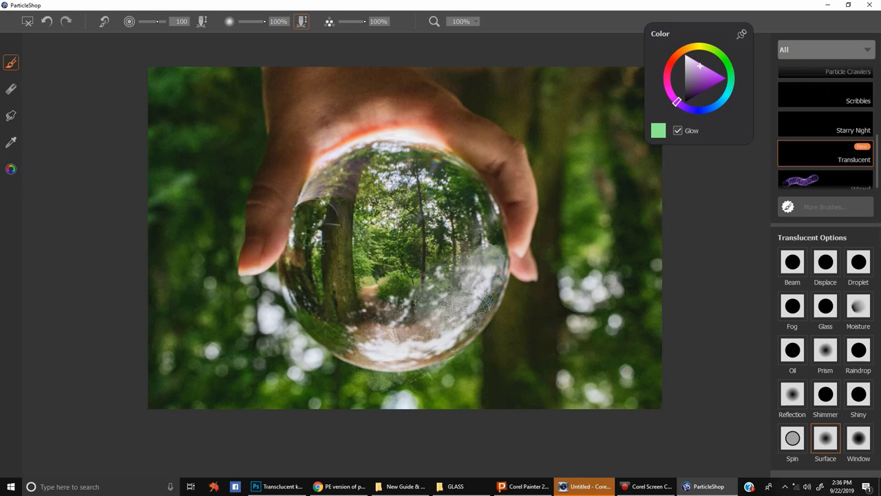
# Soften the Surface strokes along the sphere's upper-left edge with the eraser, using size 47 and 15% opacity.
pyautogui.click(11, 89)
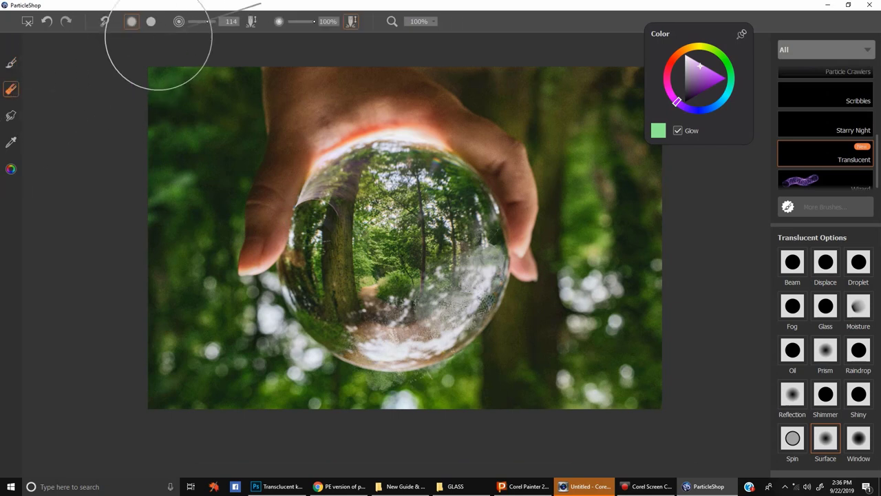
pyautogui.moveTo(302, 202); pyautogui.dragTo(294, 217)
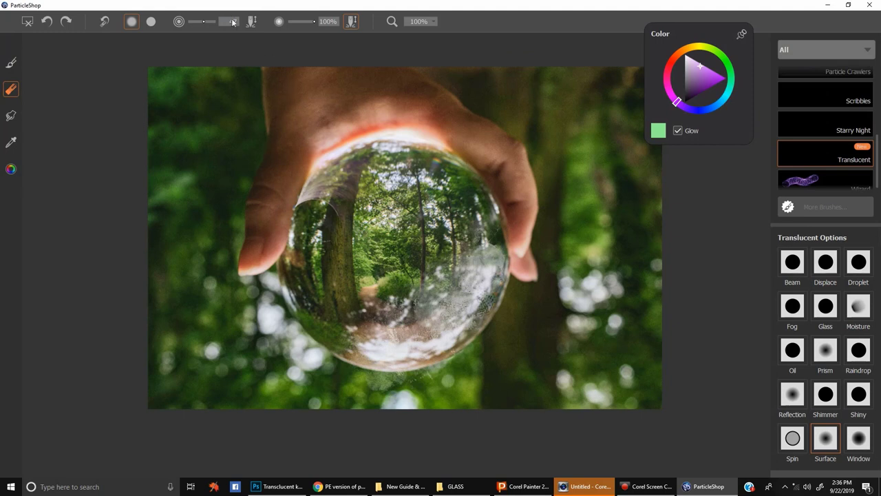
pyautogui.moveTo(313, 22); pyautogui.dragTo(291, 22)
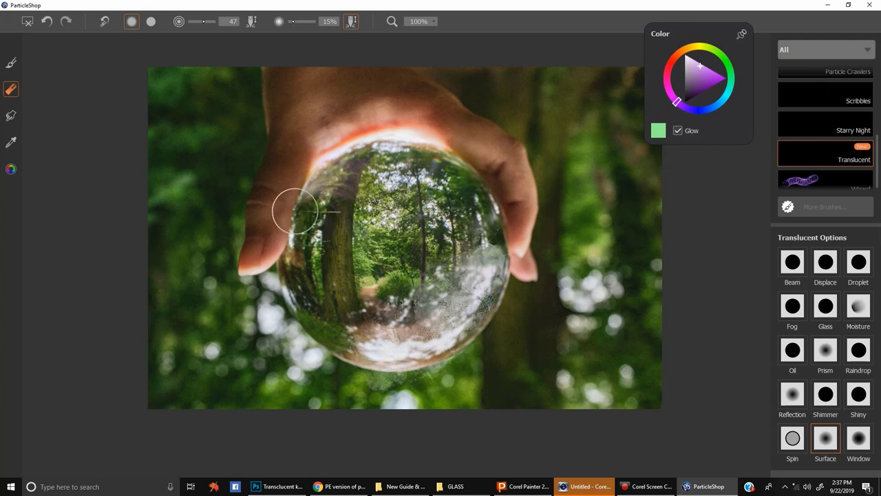
# Try a Surface brush stroke on the background trees beside the fingertips and undo it.
pyautogui.click(12, 63)
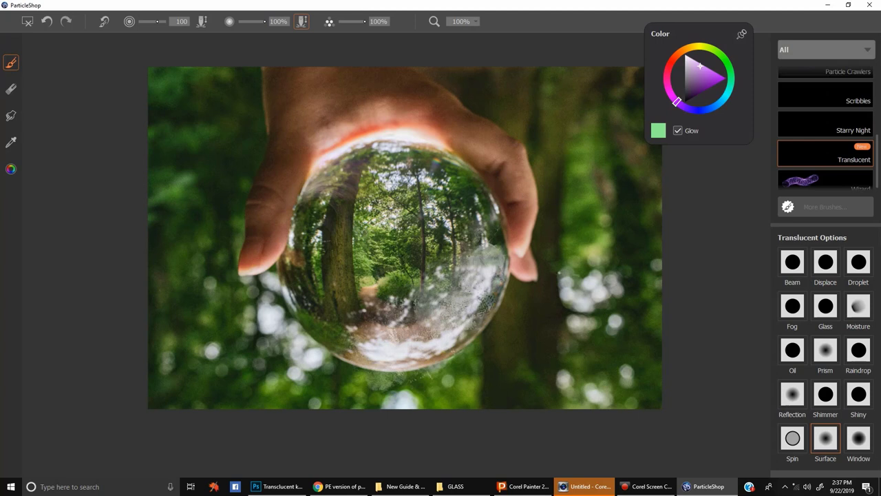
pyautogui.moveTo(559, 262)
pyautogui.mouseDown()
pyautogui.moveTo(640, 223)
pyautogui.moveTo(588, 269)
pyautogui.moveTo(631, 204)
pyautogui.moveTo(597, 248)
pyautogui.mouseUp()
pyautogui.hotkey('ctrl', 'z')
# Choose the Window brush in pale lavender and paint over the sphere's lower-left area, reducing the brush to size 42.
pyautogui.click(858, 439)
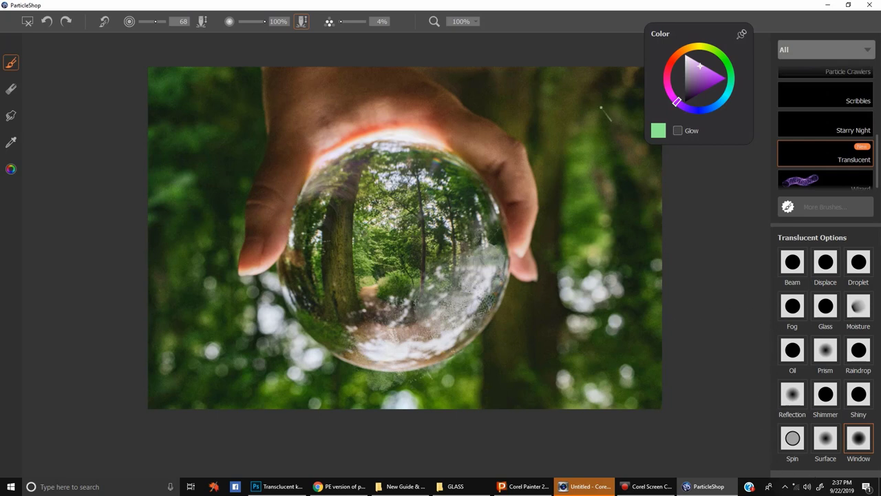
pyautogui.click(694, 63)
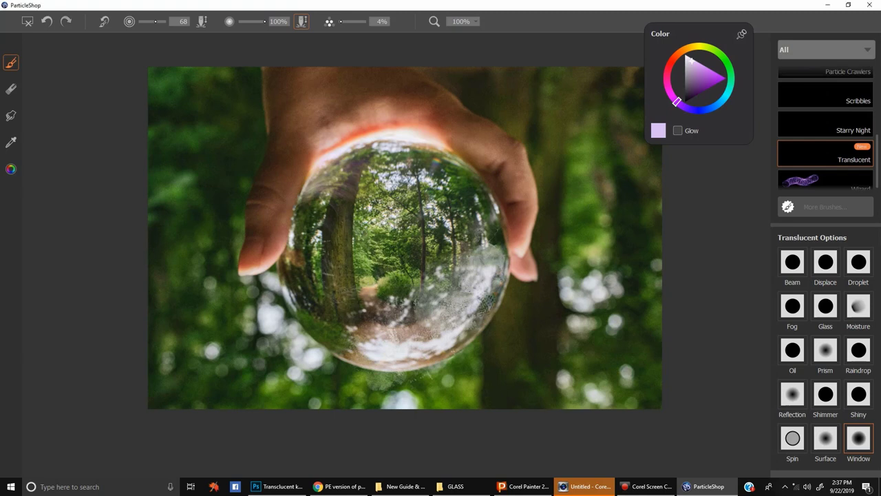
pyautogui.moveTo(322, 293); pyautogui.dragTo(332, 309)
pyautogui.moveTo(315, 303)
pyautogui.mouseDown()
pyautogui.moveTo(348, 323)
pyautogui.moveTo(340, 330)
pyautogui.moveTo(368, 313)
pyautogui.mouseUp()
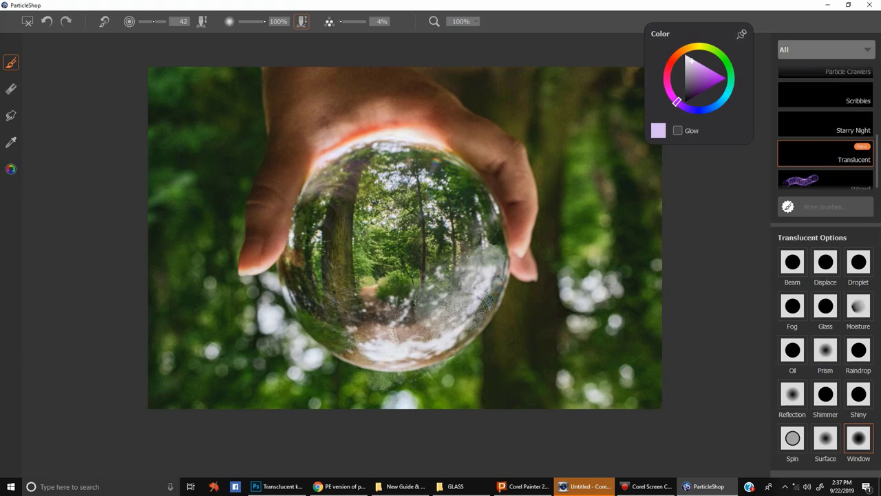
pyautogui.moveTo(302, 256)
pyautogui.mouseDown()
pyautogui.moveTo(332, 305)
pyautogui.moveTo(368, 326)
pyautogui.moveTo(338, 335)
pyautogui.mouseUp()
# Paint white Window strokes over the sphere's lower-left area at size 125 and down its right side at size 63.
pyautogui.click(686, 55)
pyautogui.press(']')
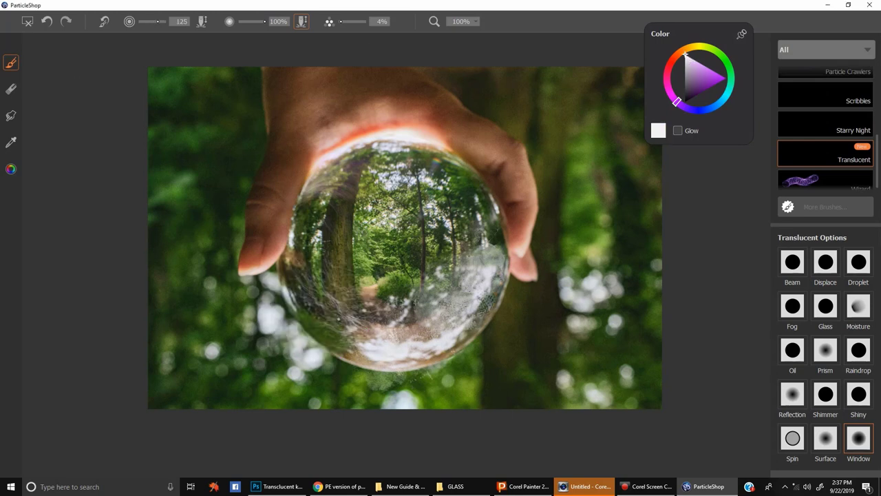
pyautogui.moveTo(383, 313); pyautogui.dragTo(318, 330)
pyautogui.press('[')
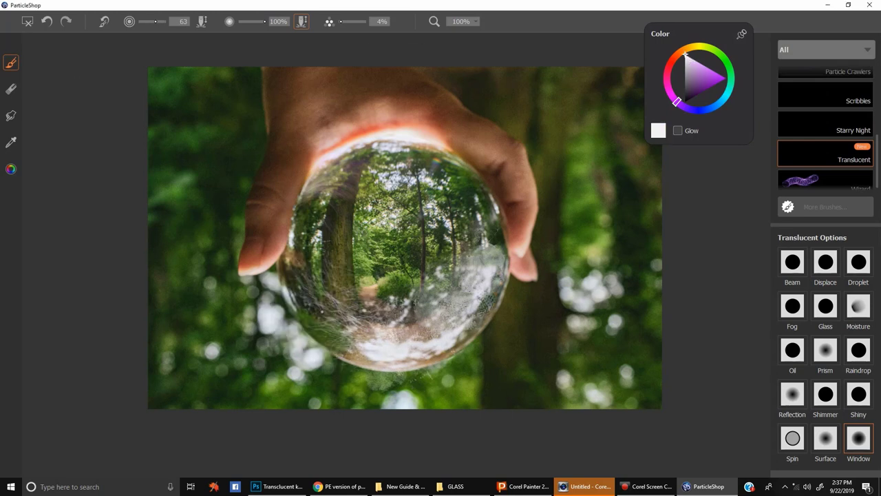
pyautogui.moveTo(464, 219); pyautogui.dragTo(456, 252)
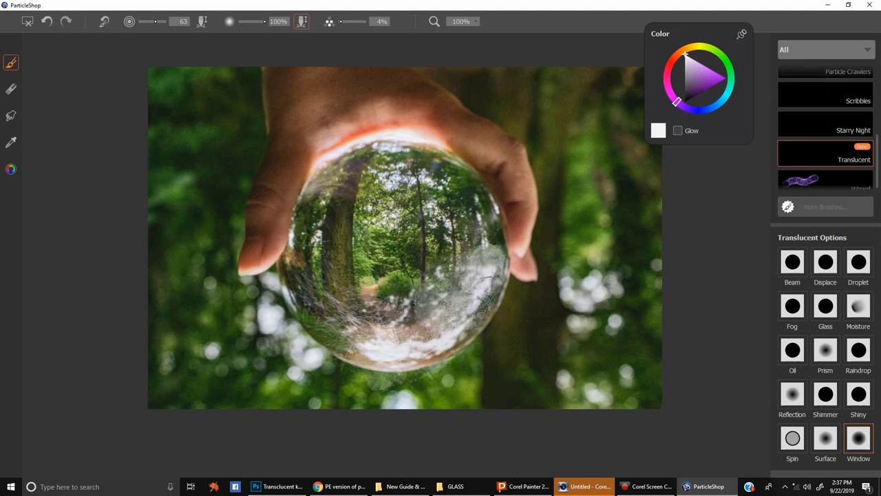
# Enlarge the Window brush to size 171.
pyautogui.press(']')
pyautogui.press(']')
pyautogui.press(']')
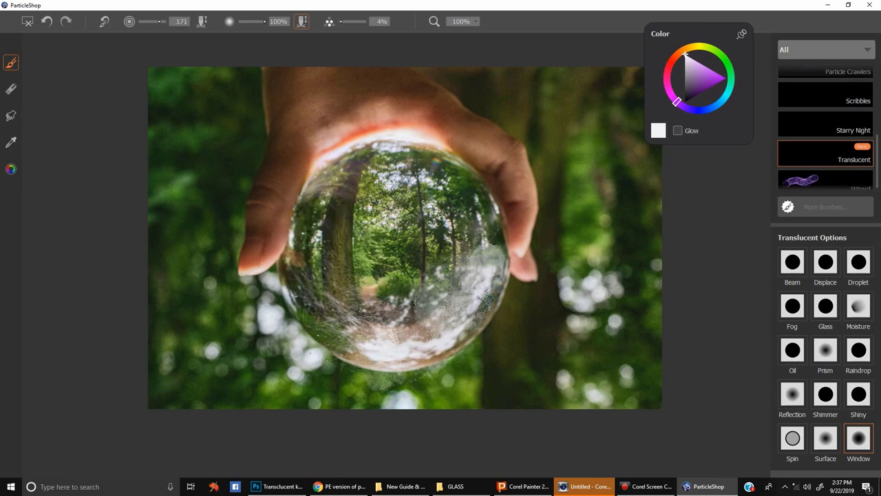